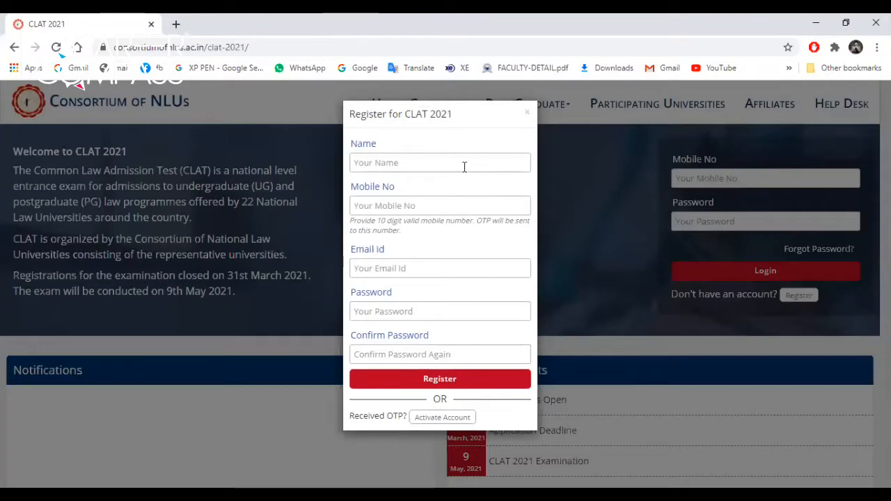
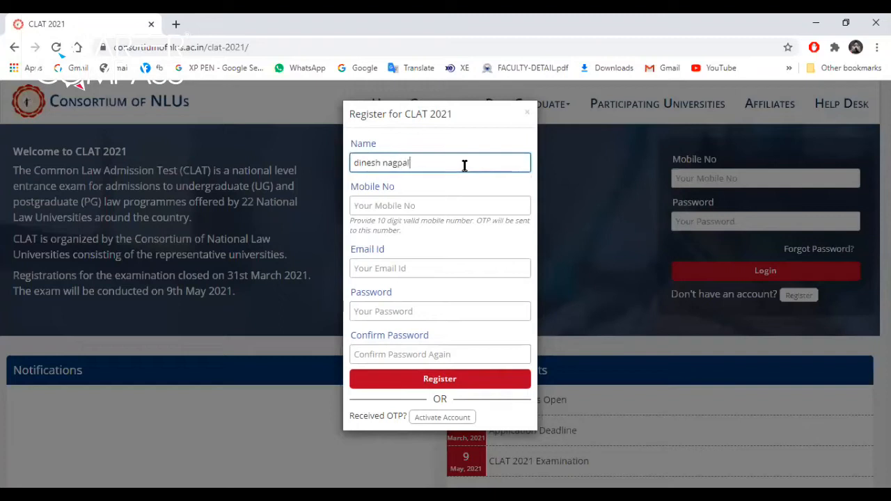
# Register a new account with the candidate's name, mobile number, e-mail and a confirmed password.
pyautogui.click(430, 202)
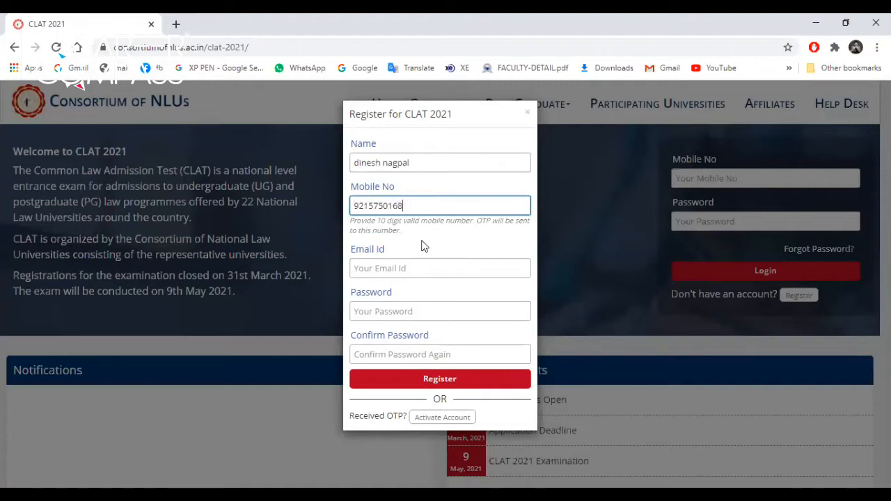
pyautogui.click(424, 268)
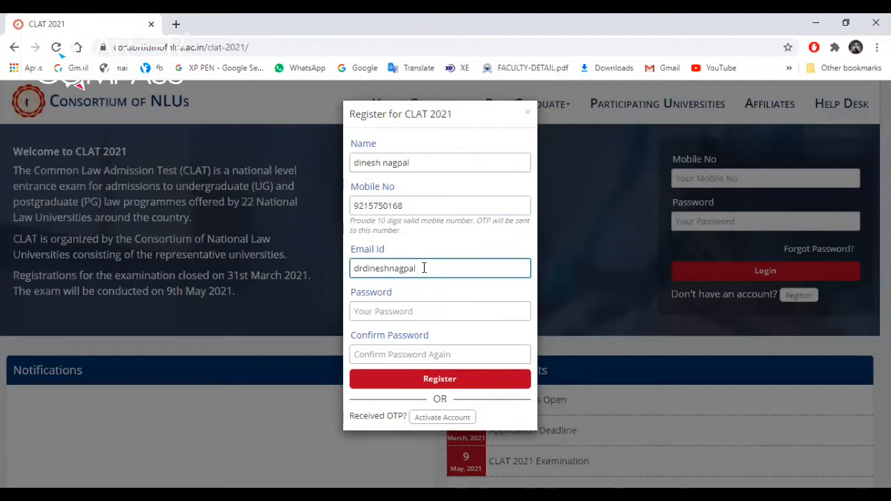
pyautogui.click(419, 311)
pyautogui.write('•••••••••')
pyautogui.press('Tab')
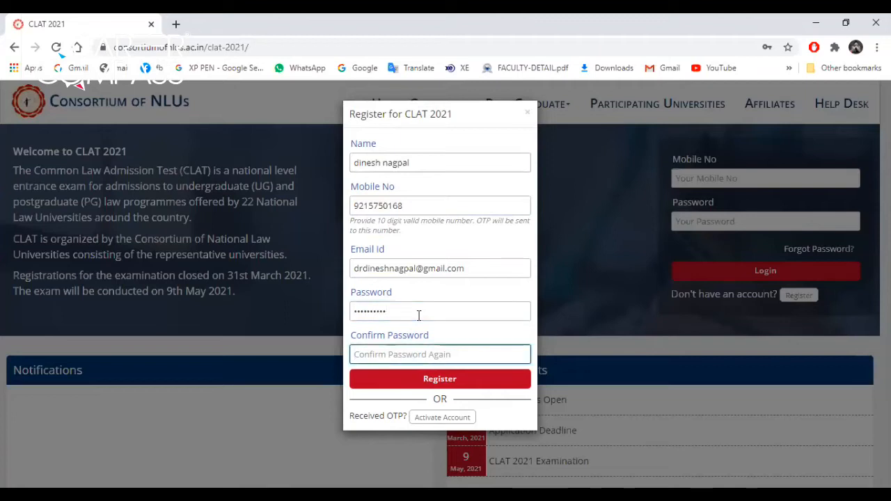
pyautogui.write('•••••••••')
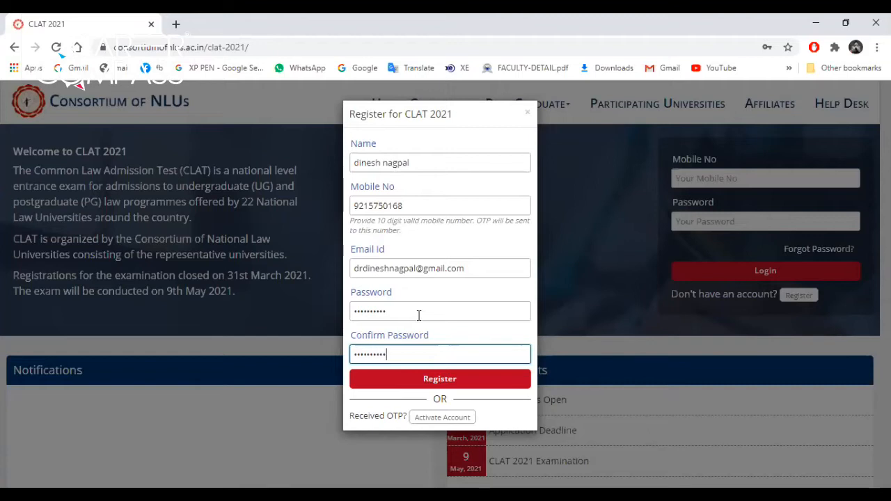
pyautogui.click(438, 380)
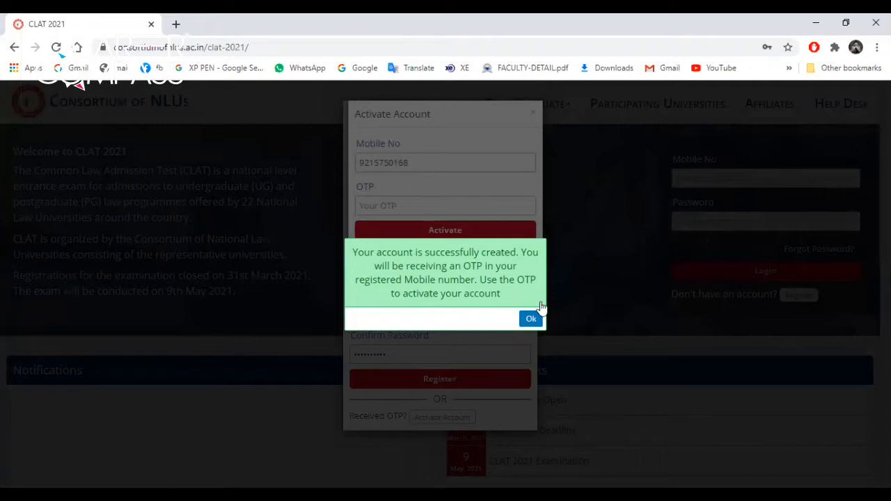
# Activate the account with the OTP received on the mobile and return to the login form.
pyautogui.click(531, 319)
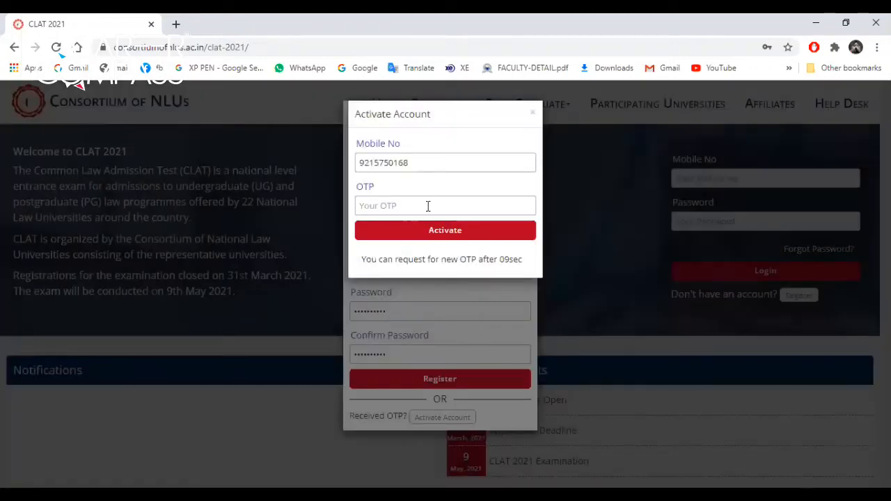
pyautogui.click(428, 206)
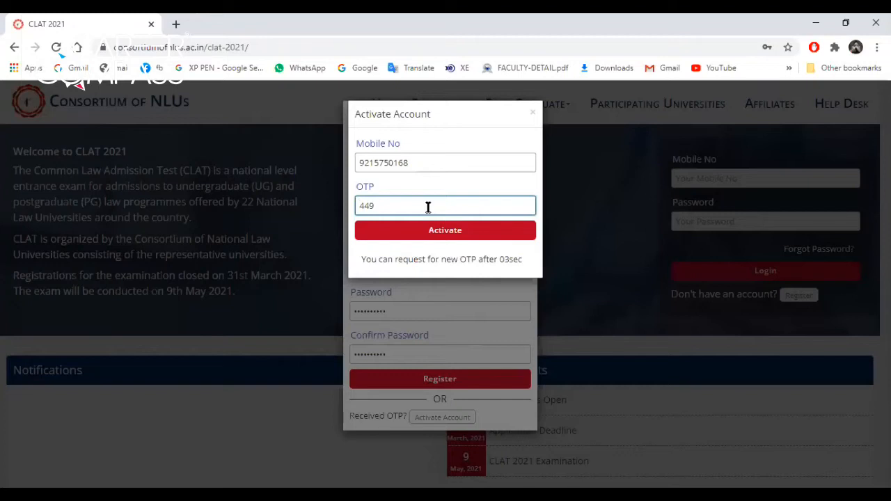
pyautogui.click(431, 227)
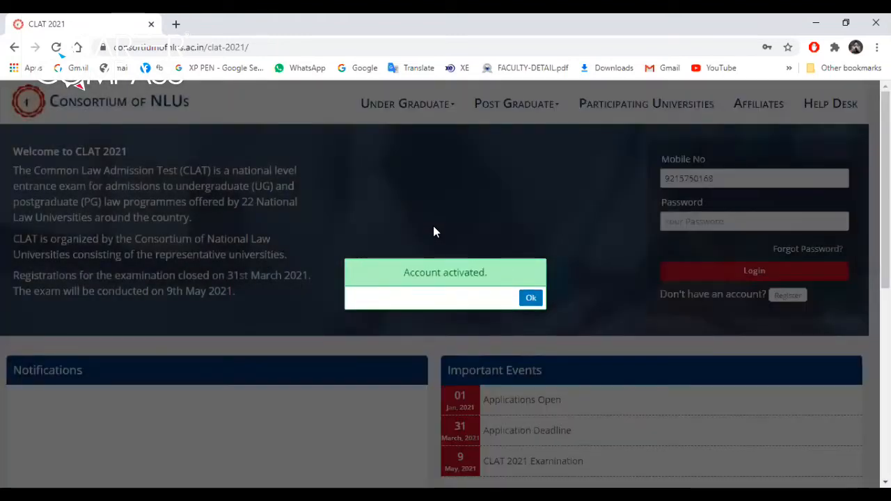
pyautogui.click(529, 299)
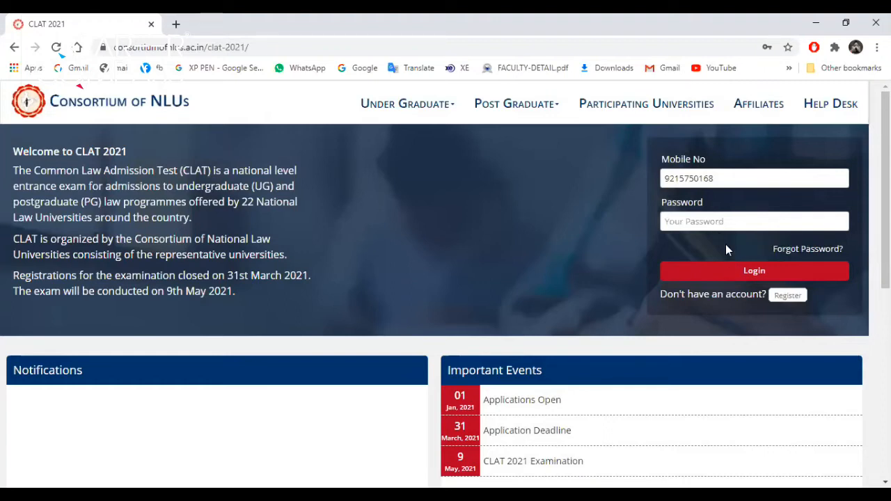
# Log in with the account password and scroll down to the UG/PG course choices.
pyautogui.click(722, 222)
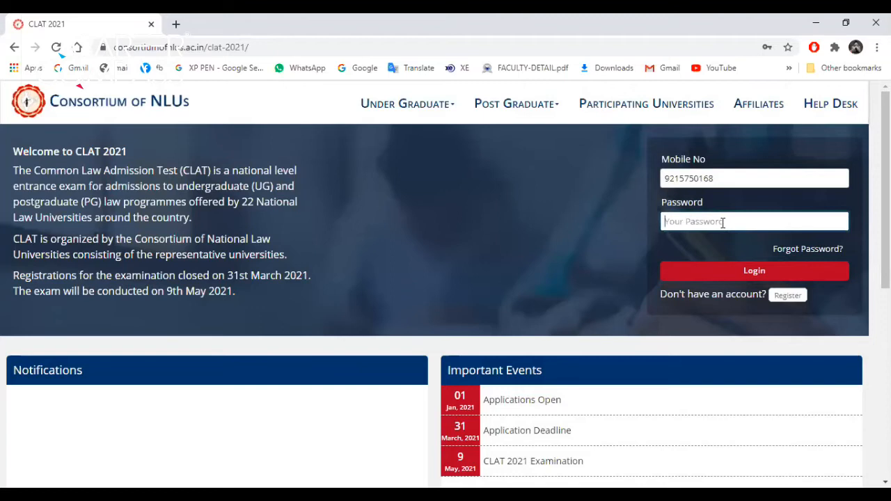
pyautogui.write('•••••')
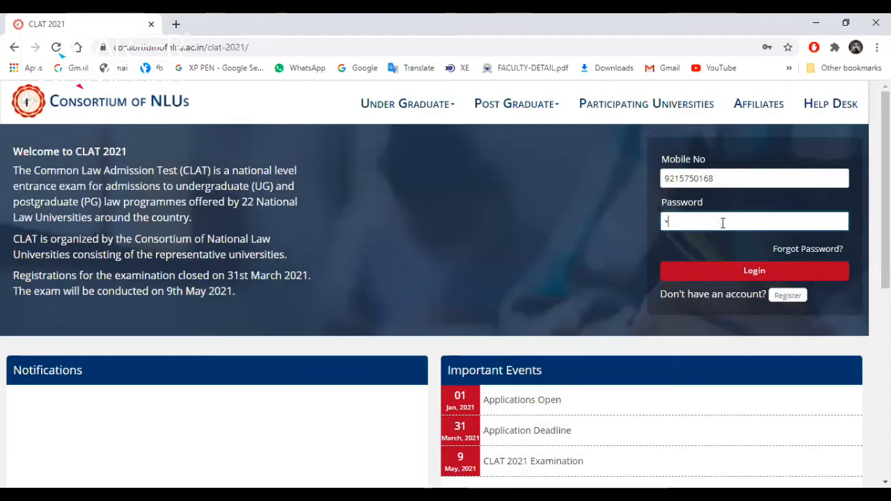
pyautogui.write('•••••')
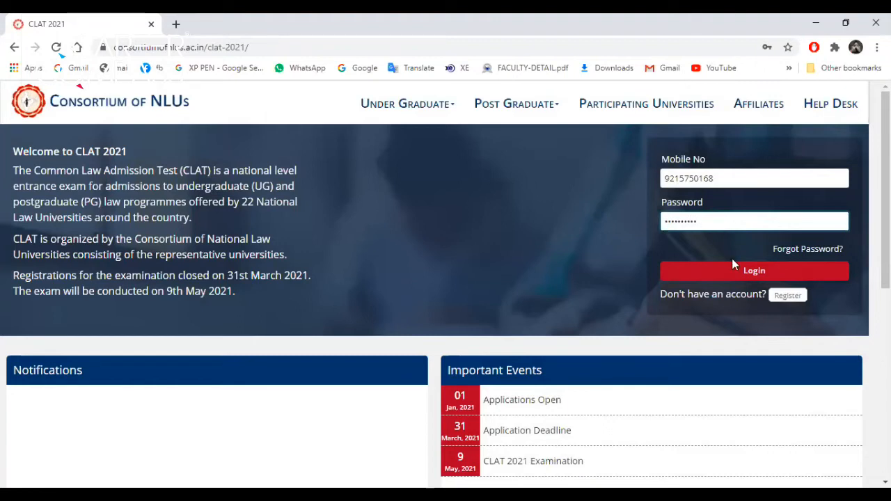
pyautogui.click(739, 274)
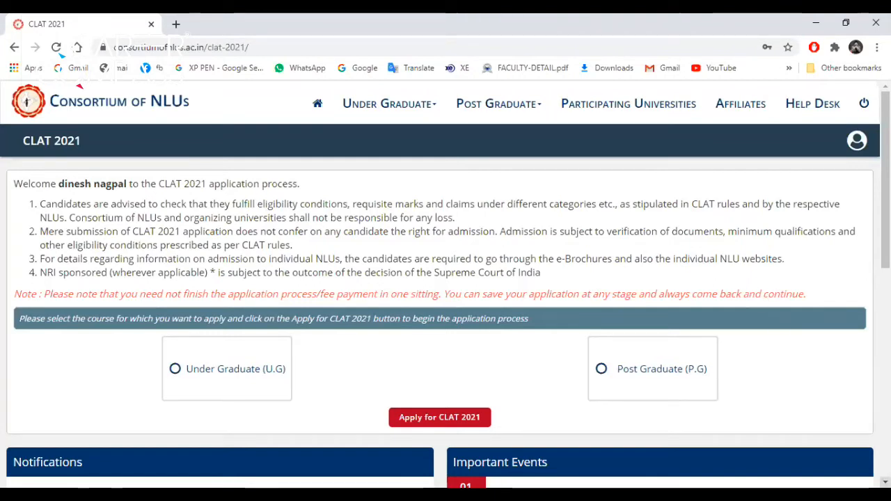
pyautogui.scroll(-3, 725, 398)
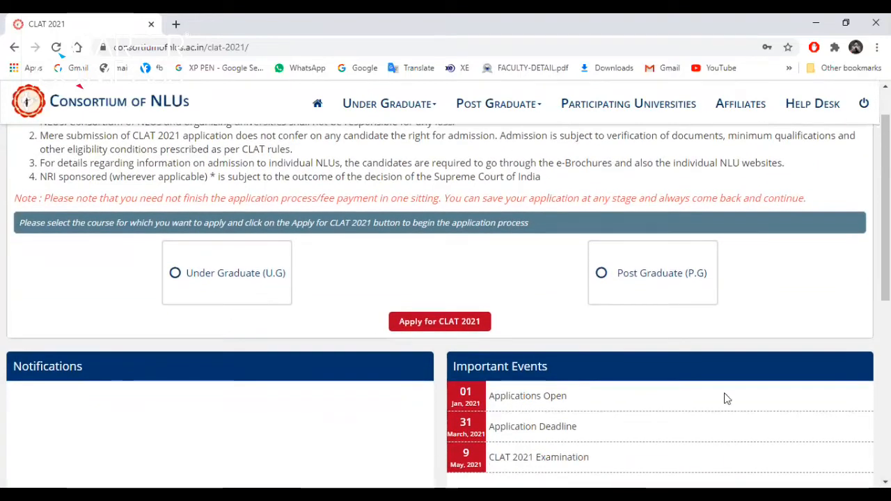
# Select Under Graduate (U.G) and confirm applying for CLAT 2021.
pyautogui.click(175, 273)
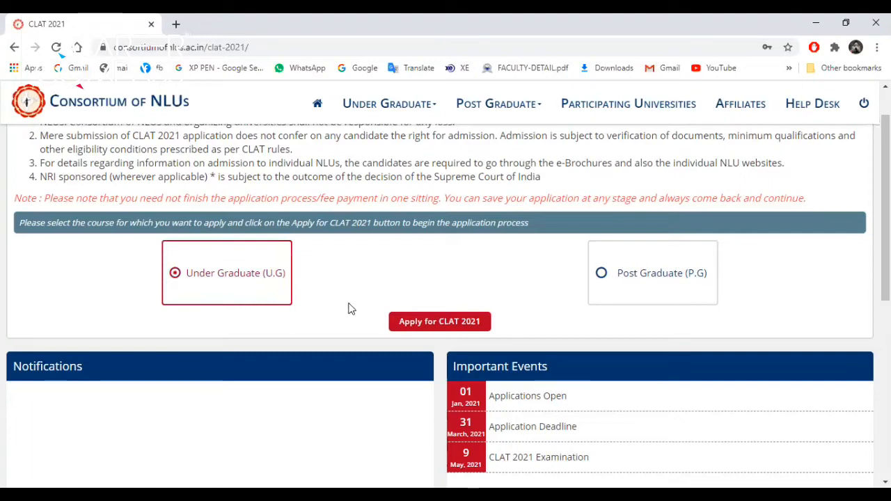
pyautogui.click(417, 323)
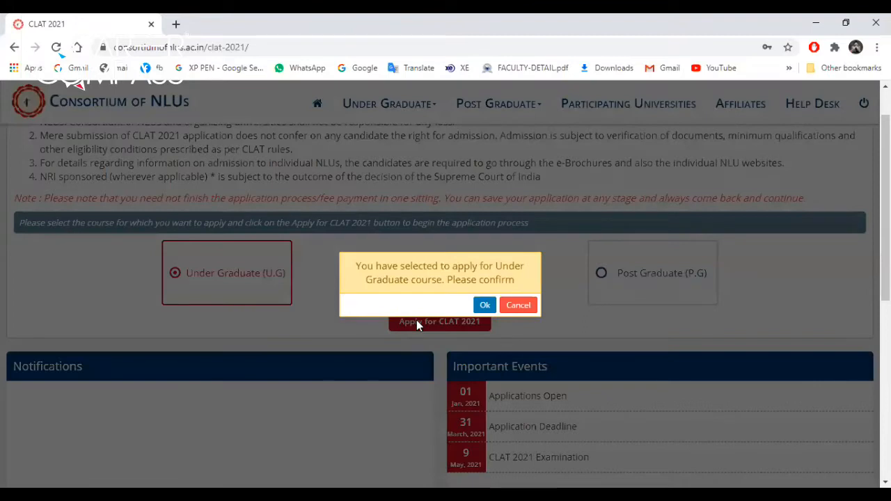
pyautogui.click(485, 306)
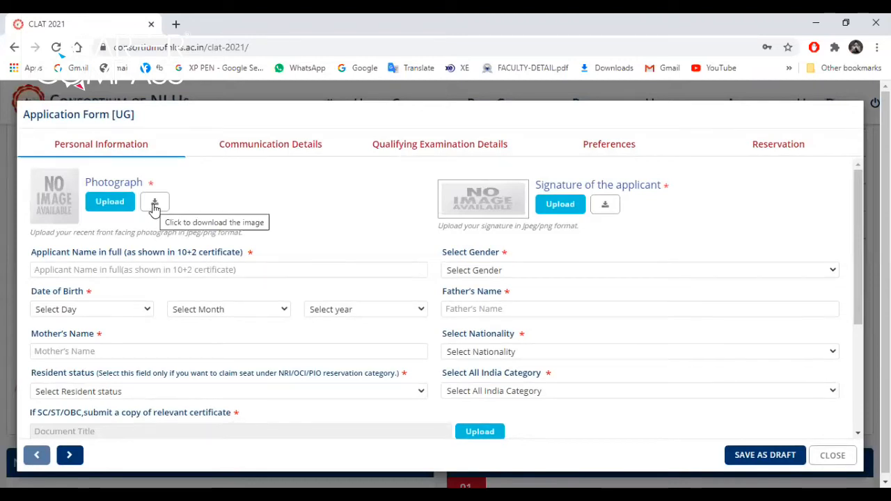
# Upload '0-24 - Copy (1)' from the Desktop as the applicant's photograph, accepting the crop.
pyautogui.click(109, 203)
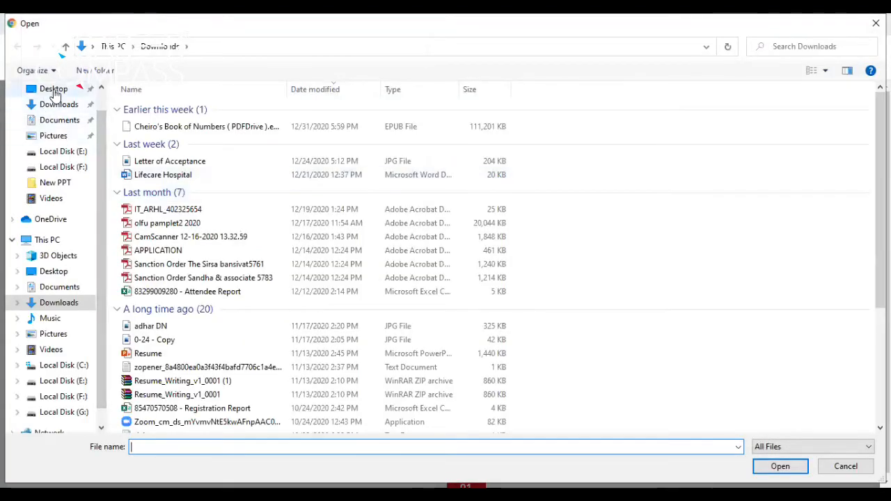
pyautogui.click(53, 90)
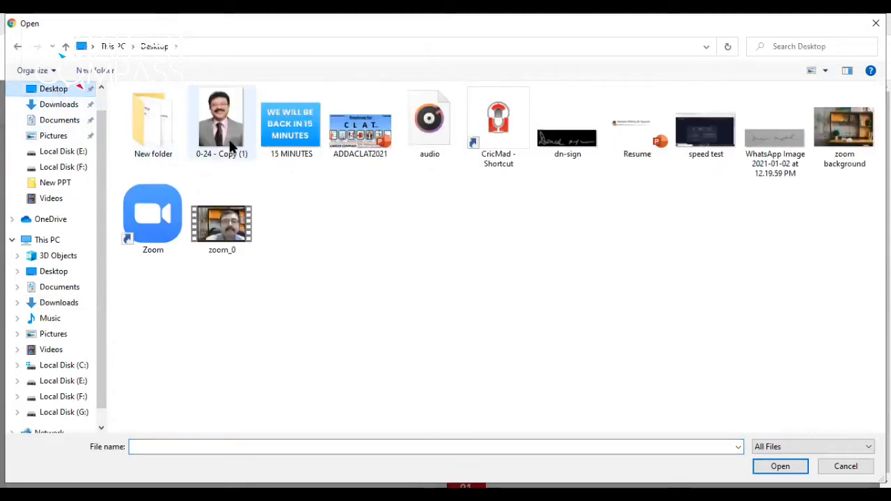
pyautogui.click(232, 146)
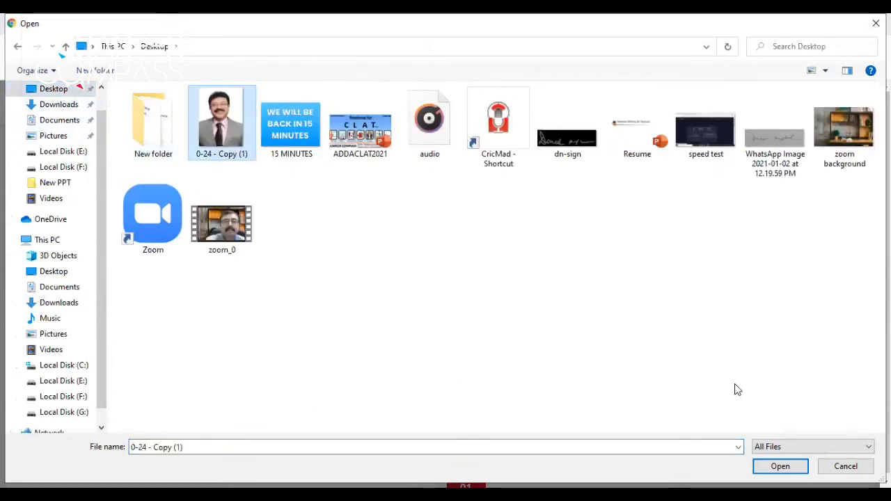
pyautogui.click(780, 466)
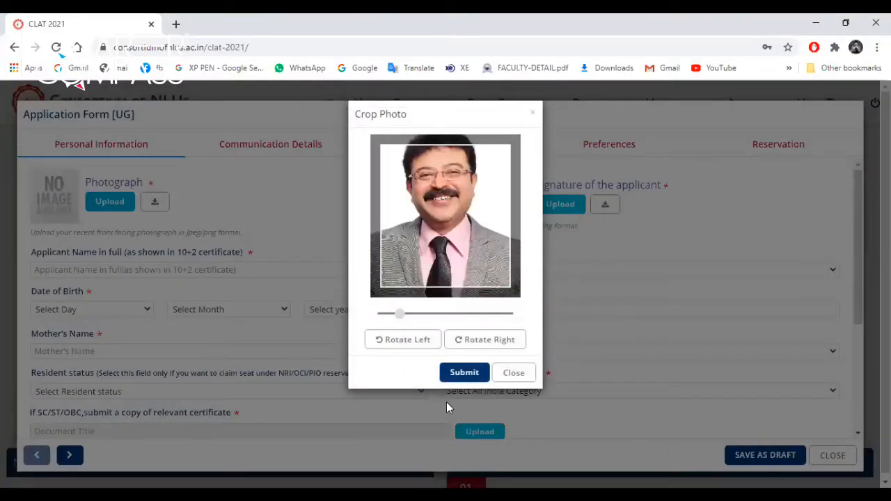
pyautogui.click(454, 374)
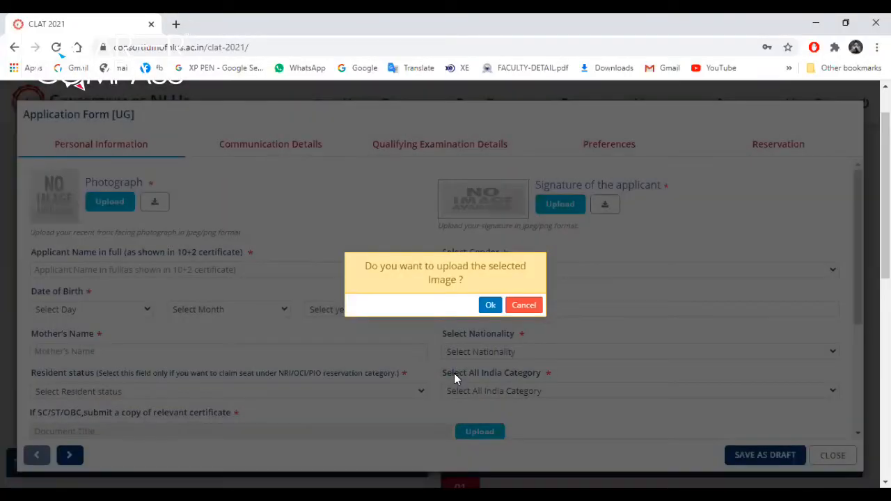
pyautogui.click(491, 310)
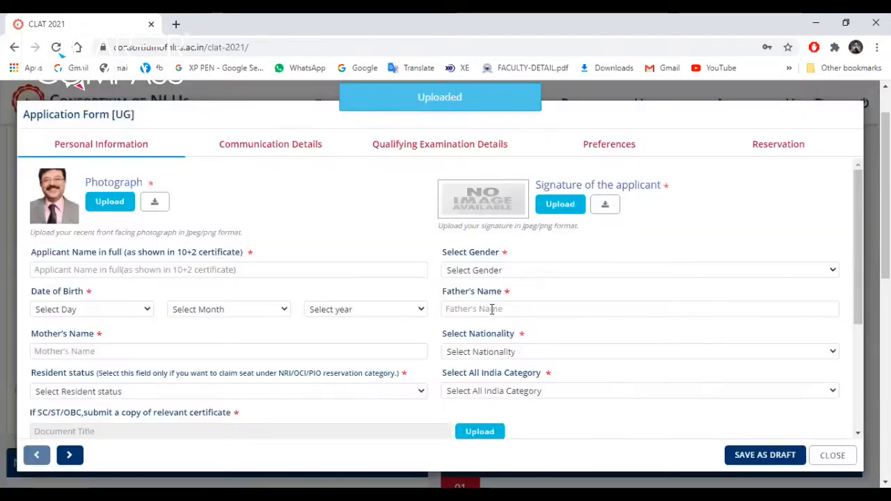
pyautogui.click(190, 271)
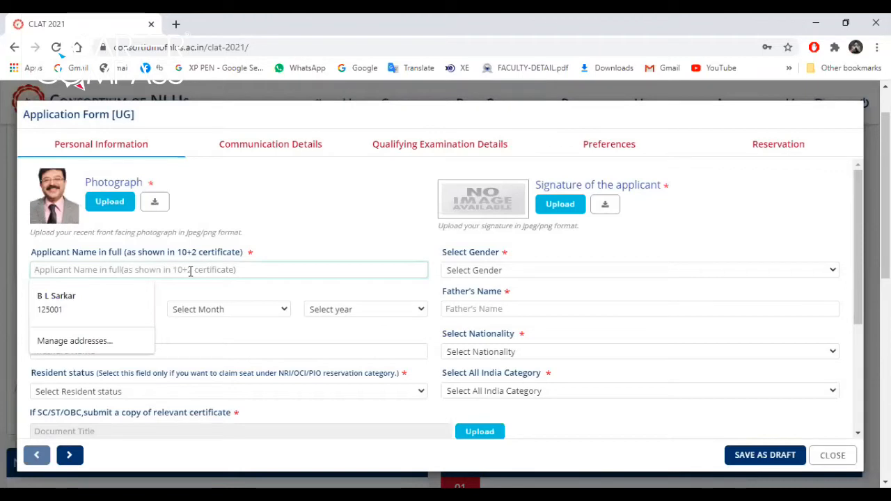
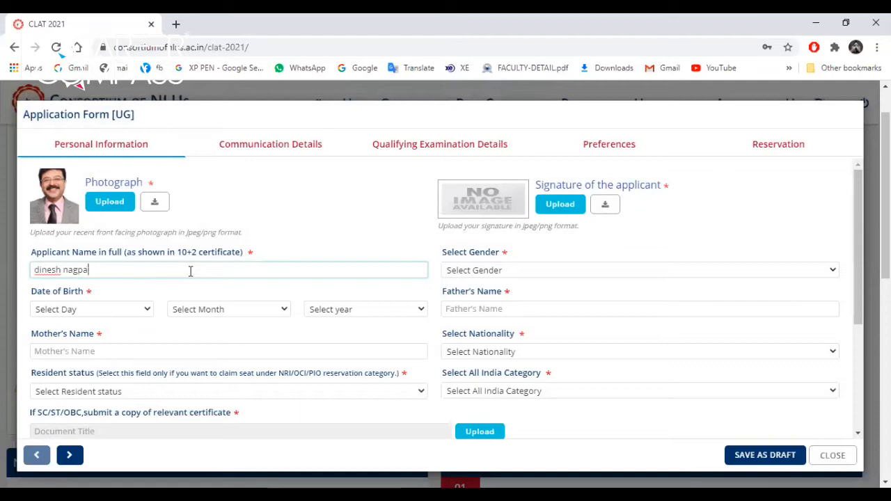
pyautogui.click(142, 309)
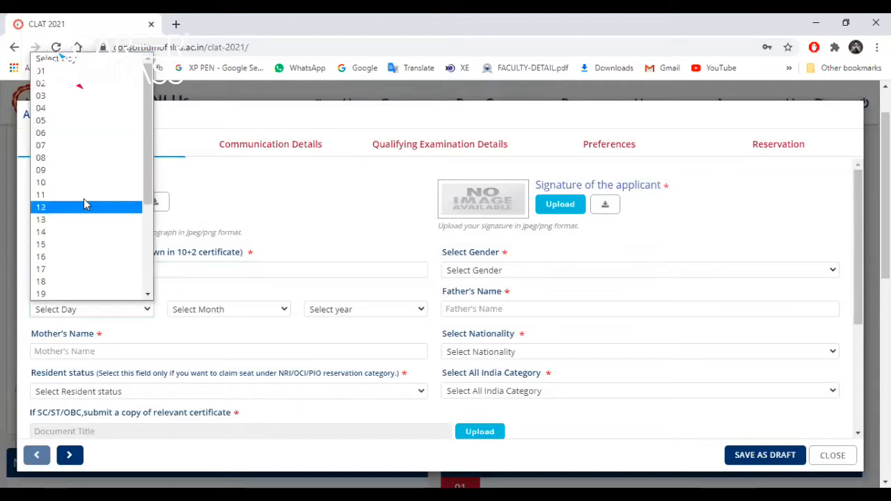
pyautogui.click(76, 158)
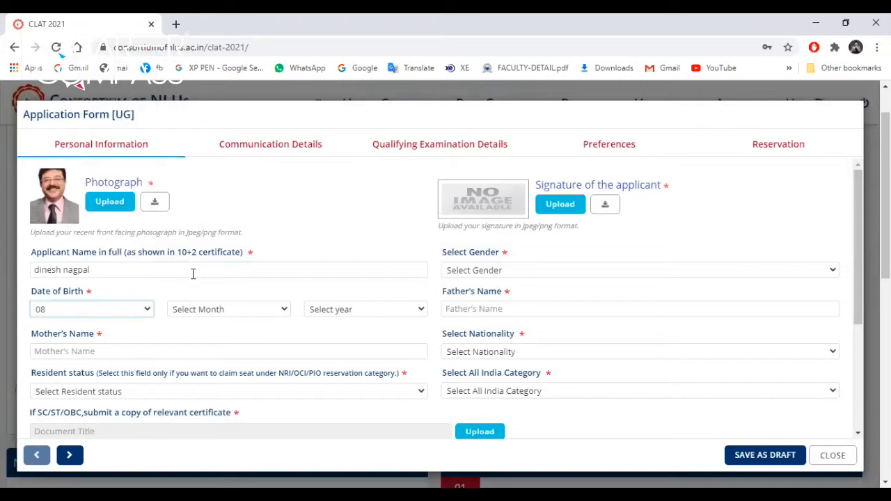
pyautogui.click(238, 310)
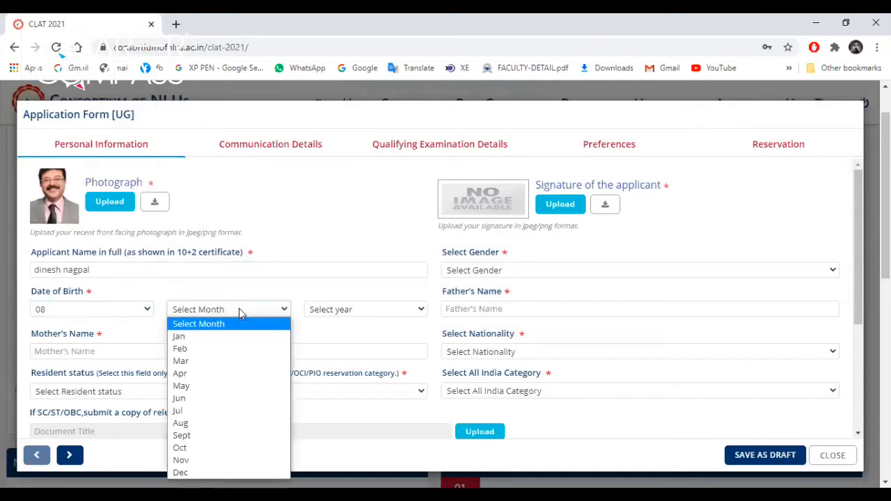
pyautogui.click(222, 362)
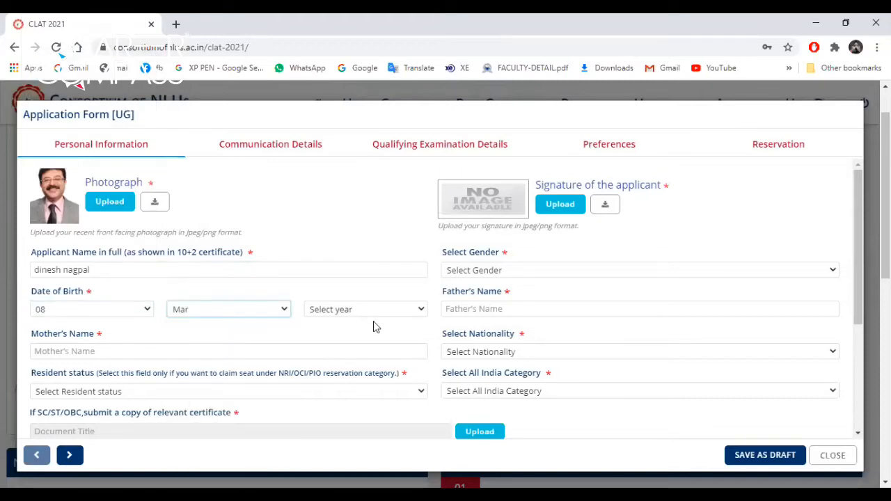
pyautogui.click(421, 309)
pyautogui.click(421, 295)
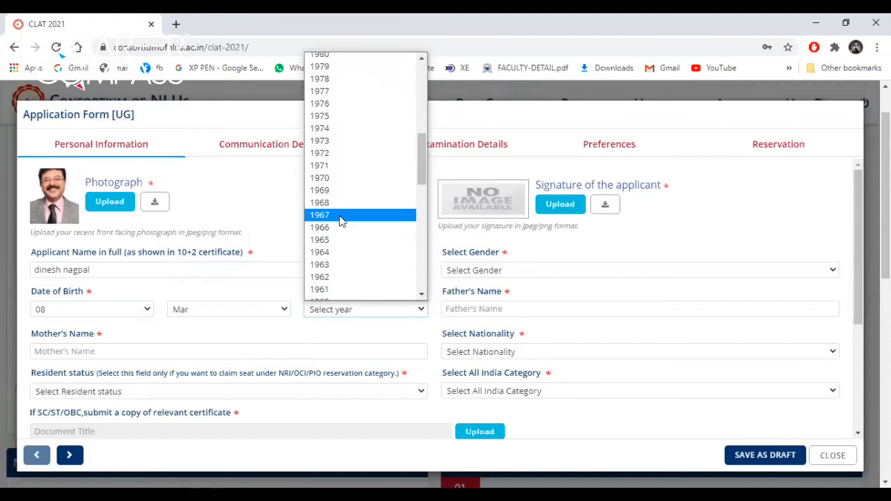
pyautogui.click(340, 216)
# Enter the mother's name and set resident status to Person of Indian Origin (PIO).
pyautogui.click(125, 352)
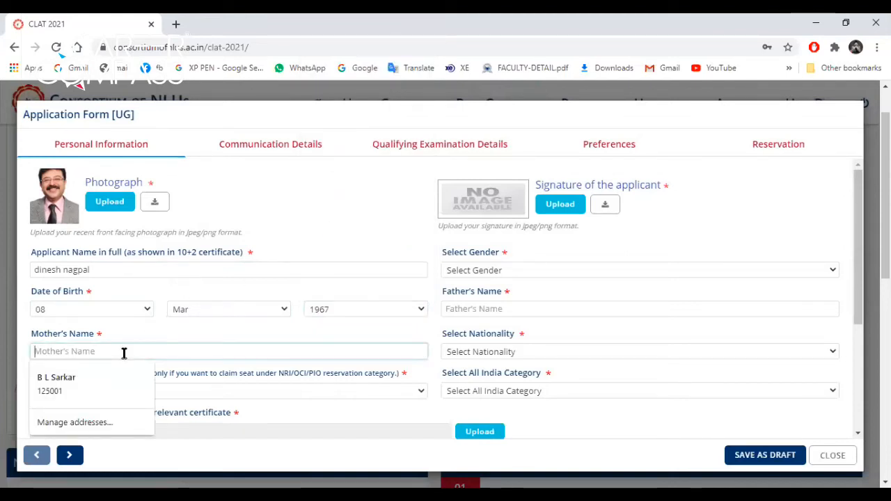
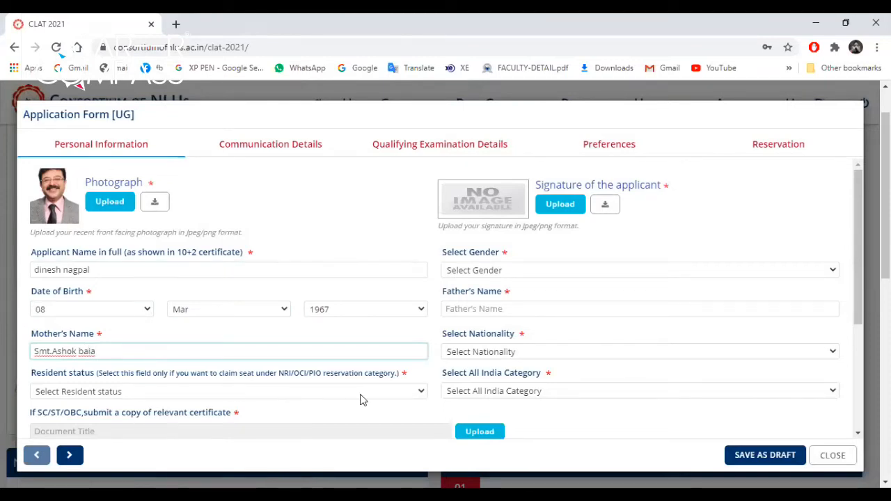
pyautogui.click(420, 393)
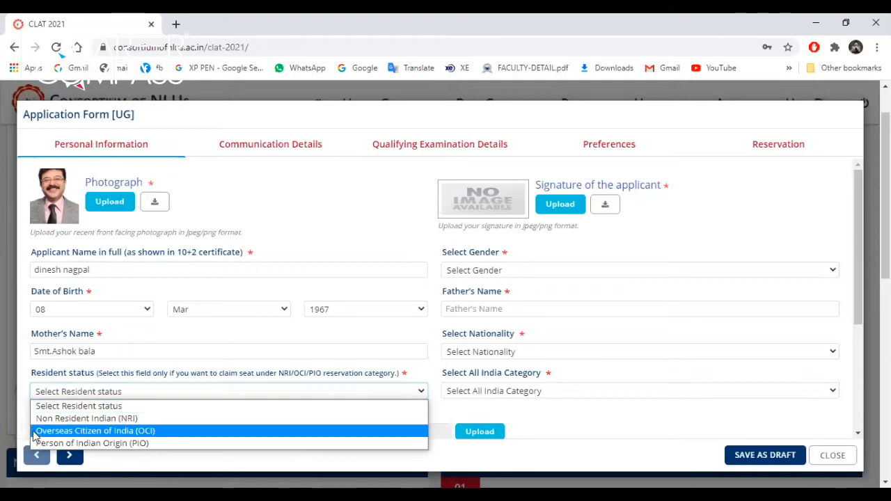
pyautogui.click(47, 443)
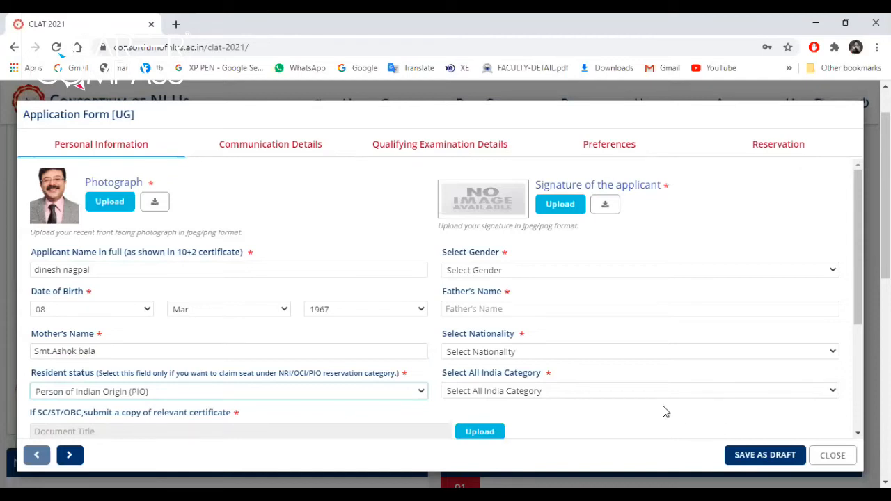
pyautogui.click(571, 206)
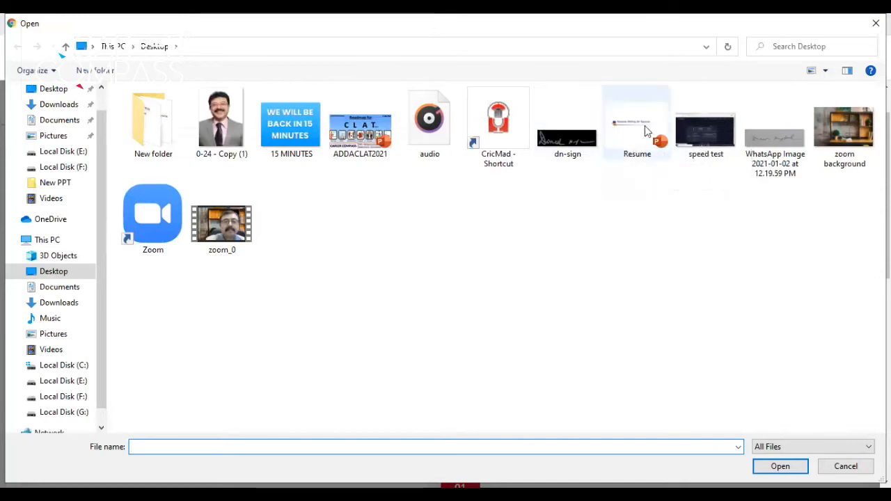
# Upload the WhatsApp Image file from the Desktop as the signature and confirm the crop.
pyautogui.click(755, 133)
pyautogui.doubleClick(755, 133)
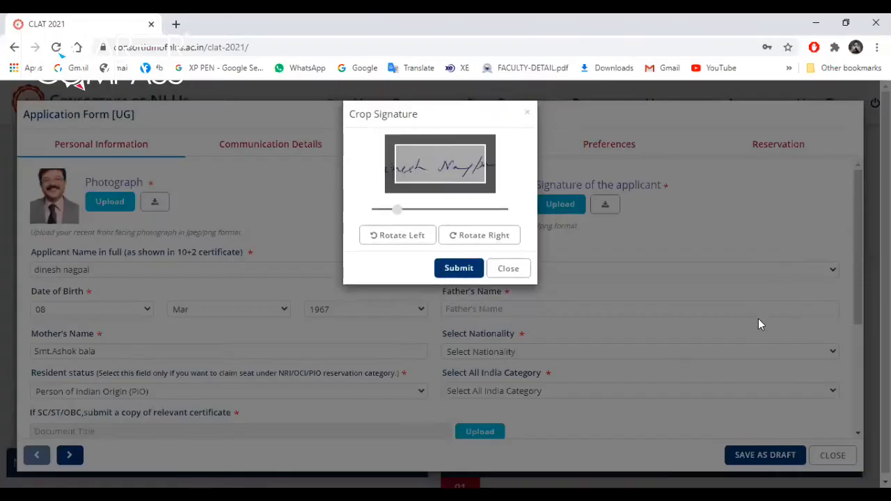
pyautogui.click(466, 271)
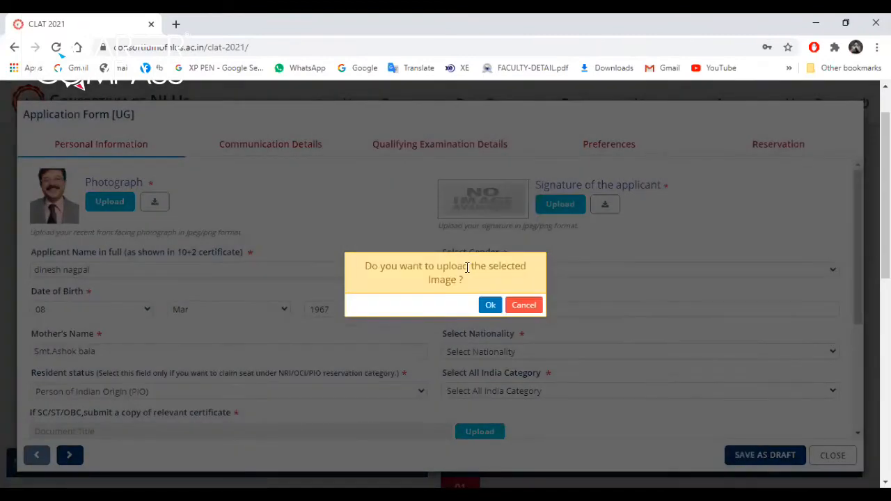
pyautogui.click(485, 305)
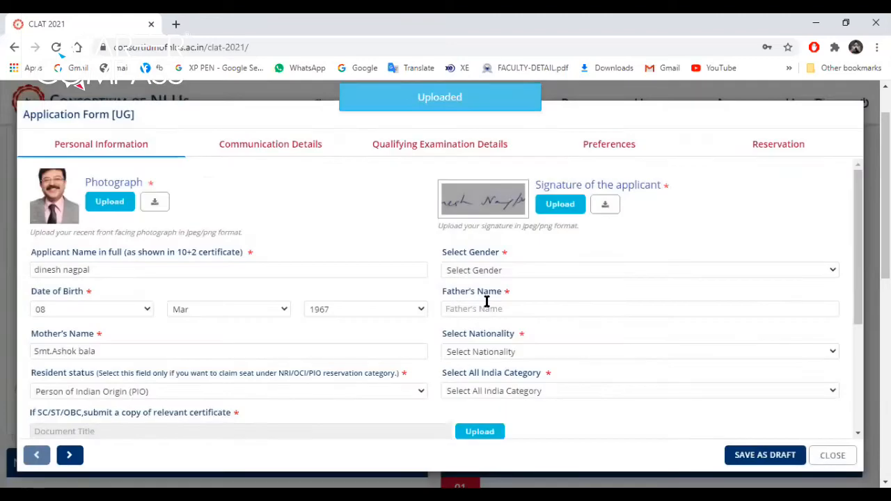
# Set gender to Male and enter the father's name.
pyautogui.click(537, 270)
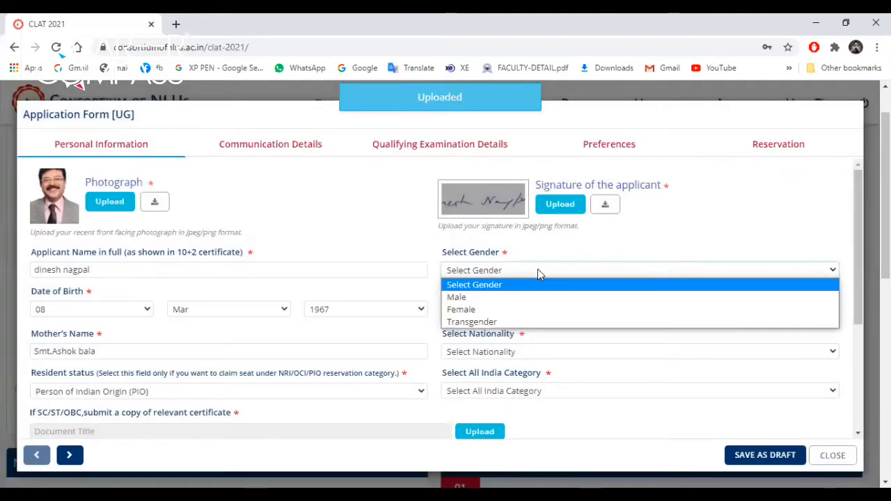
pyautogui.click(528, 296)
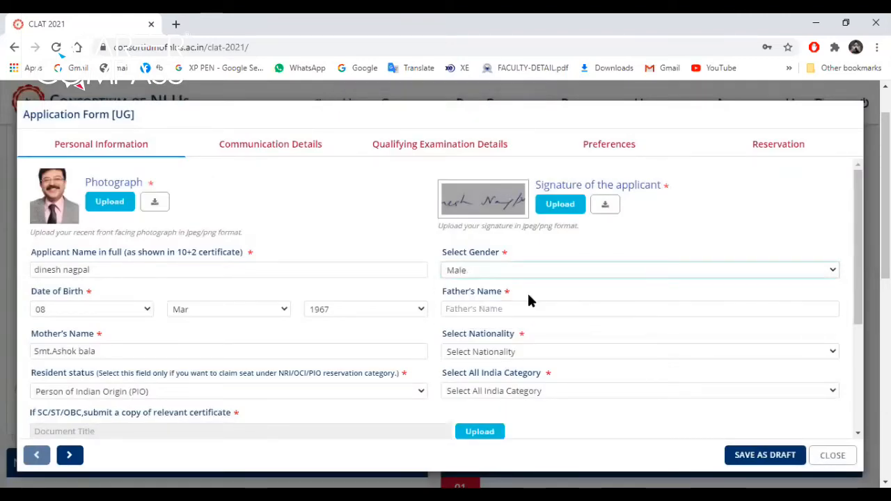
pyautogui.click(536, 307)
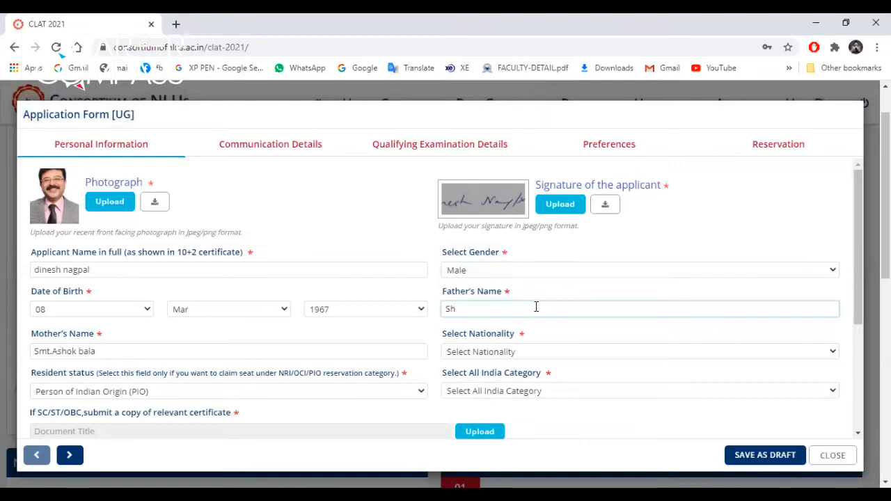
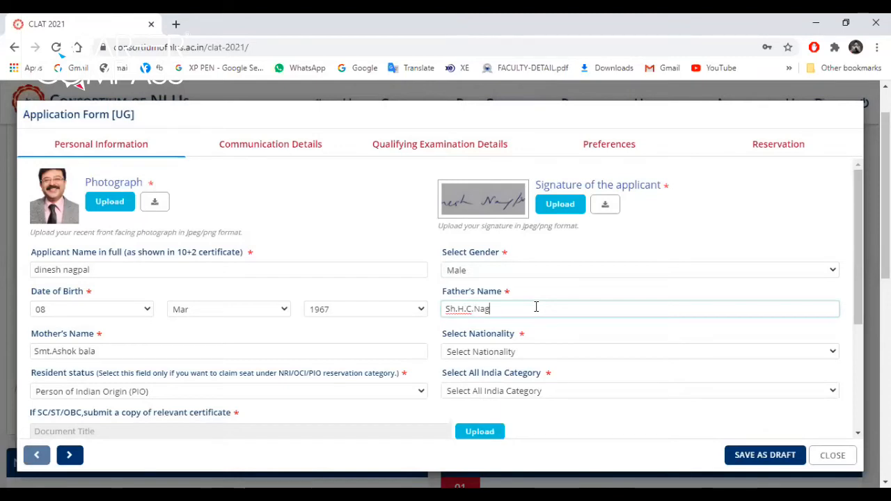
# Choose Indian nationality and General category, then save the personal information as a draft.
pyautogui.click(552, 356)
pyautogui.click(548, 378)
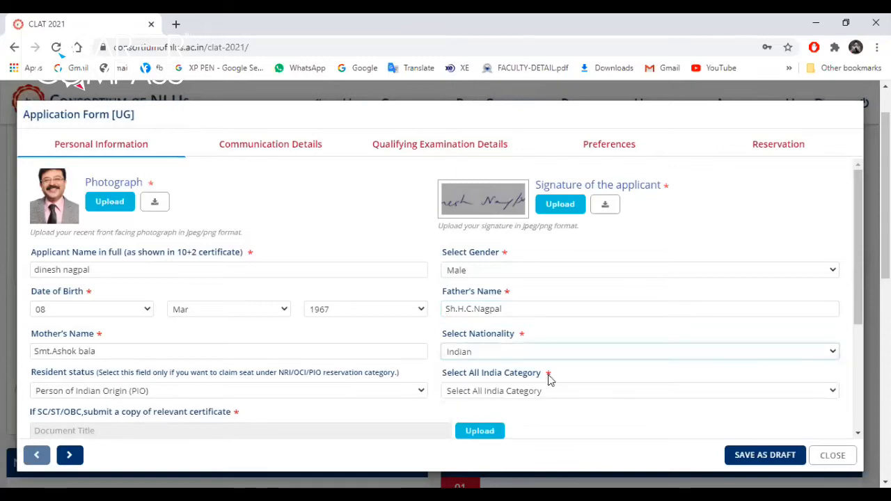
pyautogui.click(558, 393)
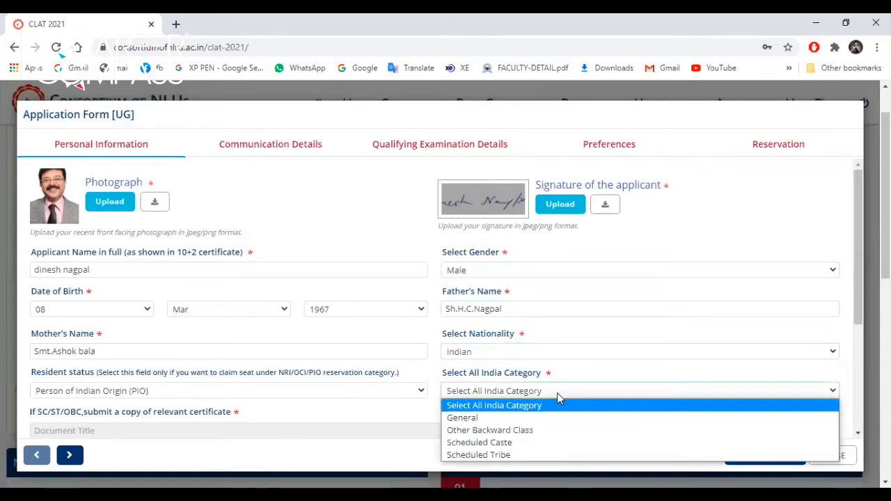
pyautogui.click(550, 416)
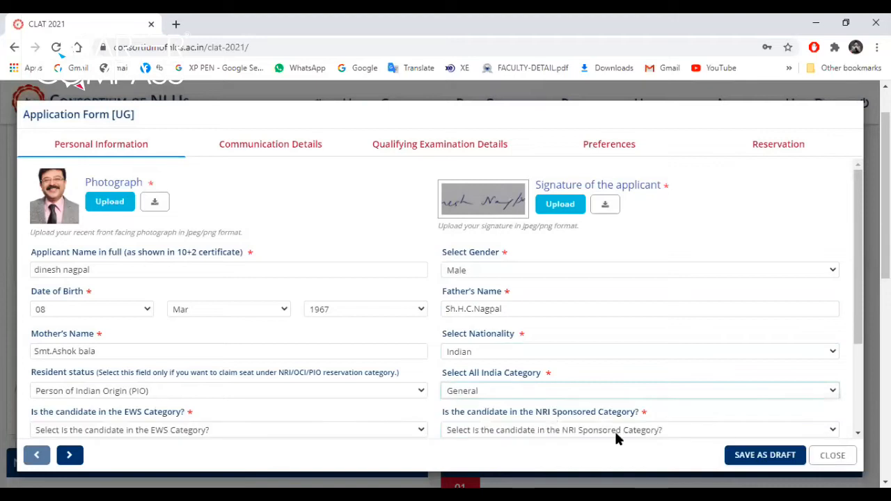
pyautogui.click(747, 461)
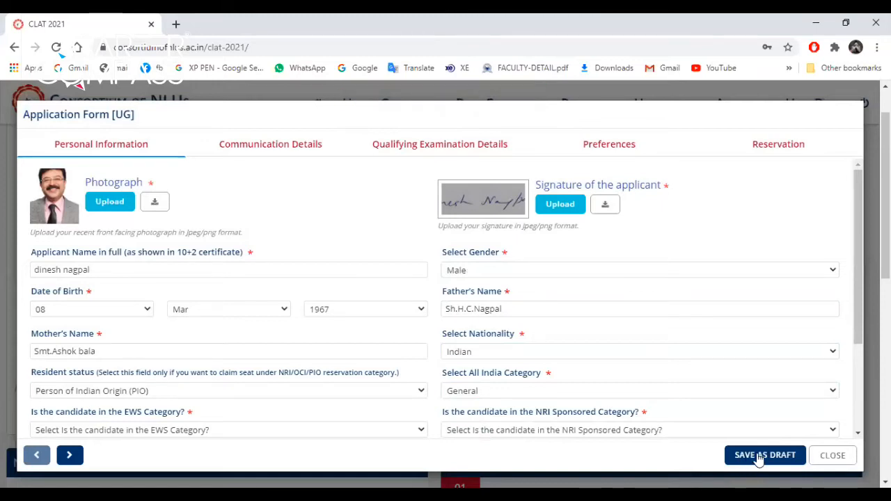
pyautogui.click(759, 457)
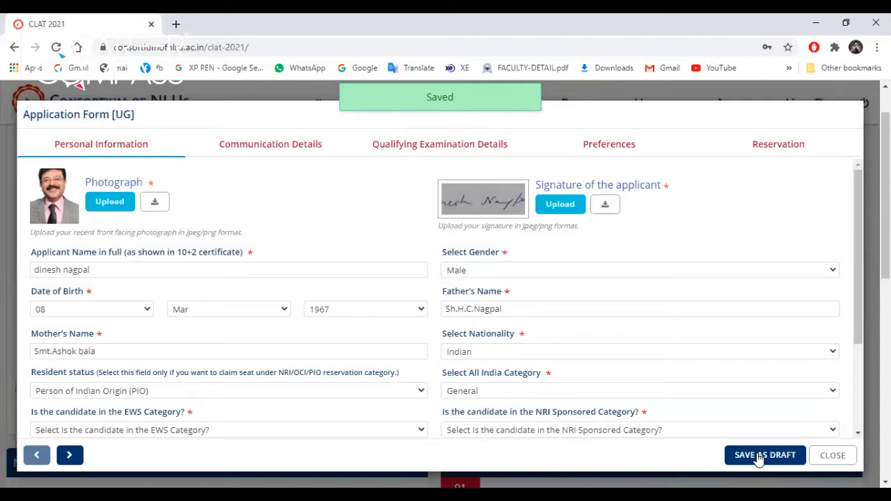
# Fill the correspondence and permanent addresses from a saved address, confirming the domicile alert.
pyautogui.click(78, 461)
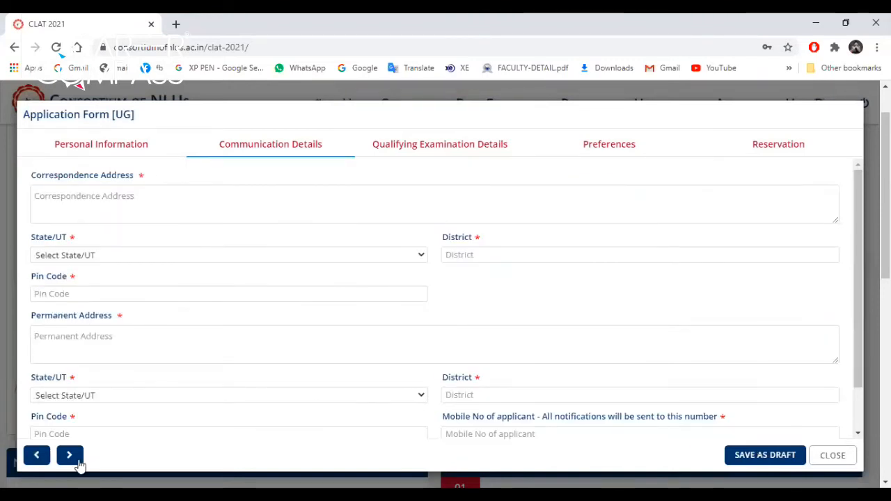
pyautogui.click(189, 199)
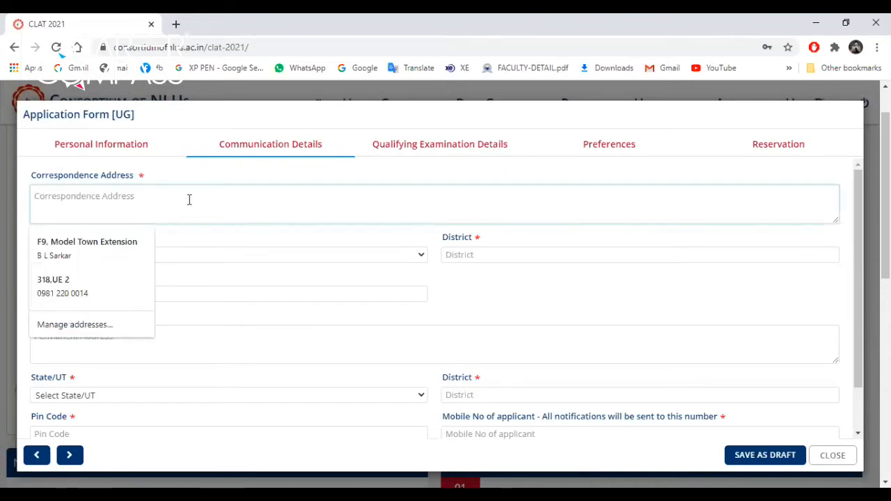
pyautogui.click(112, 269)
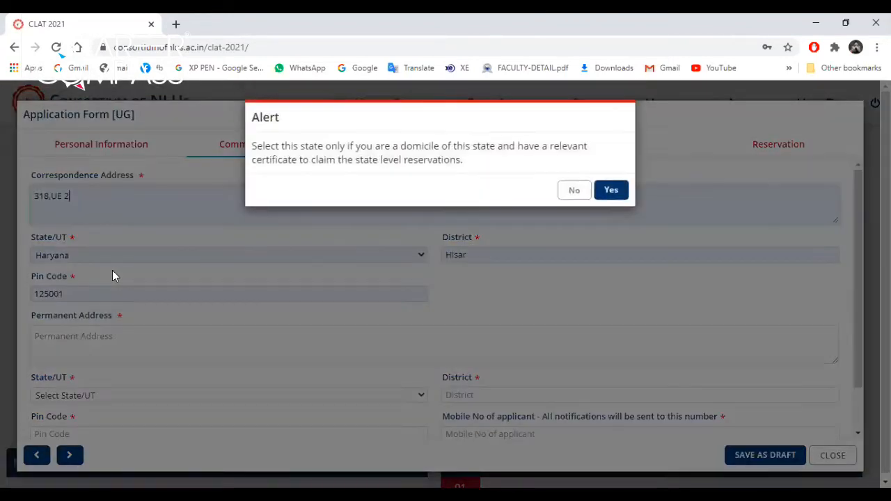
pyautogui.click(607, 192)
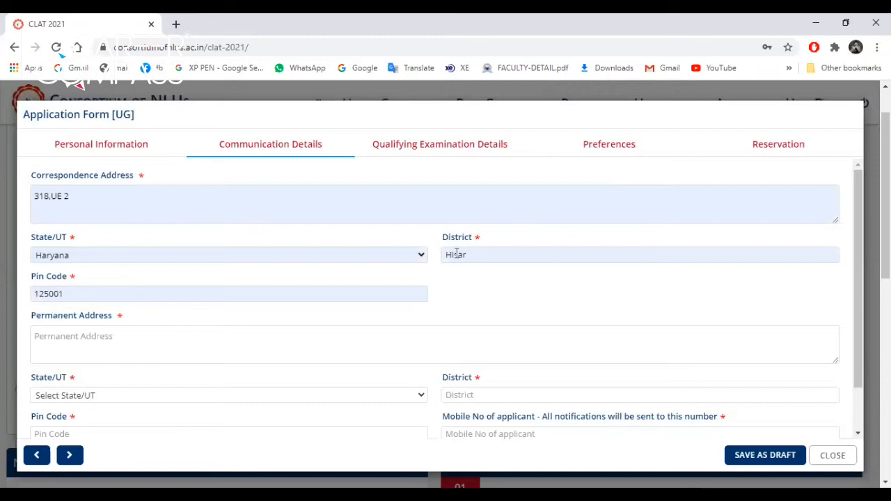
pyautogui.click(198, 341)
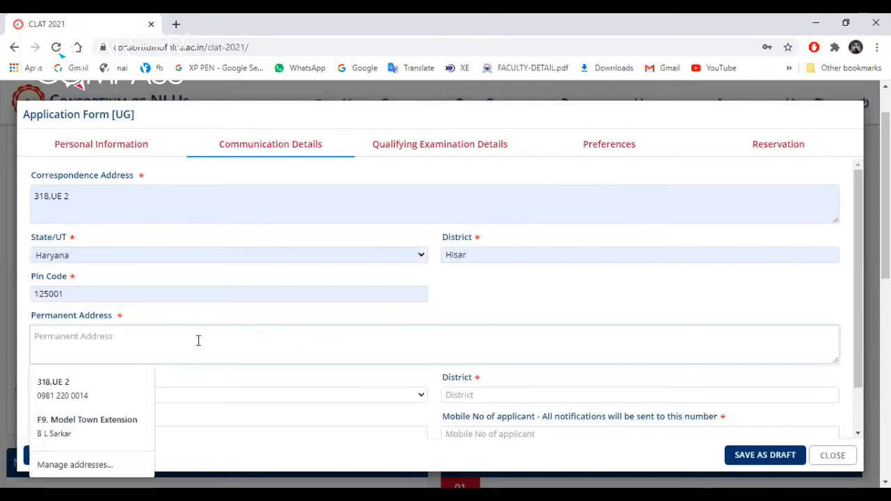
pyautogui.click(134, 387)
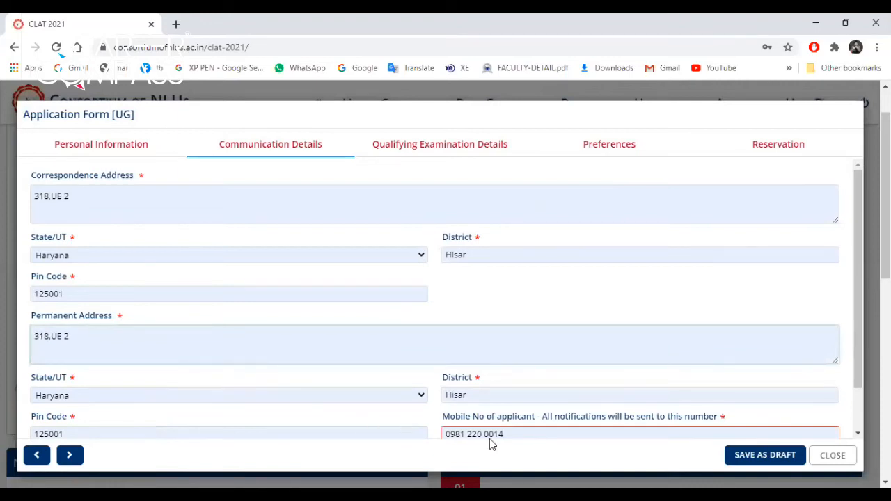
# Re-enter the applicant's mobile number and save the communication details as a draft.
pyautogui.click(513, 432)
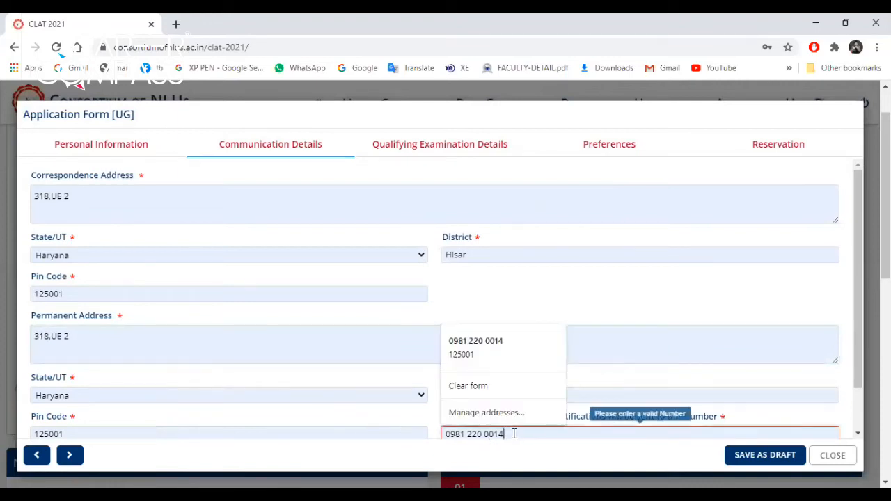
pyautogui.press('BackSpace')
pyautogui.press('BackSpace')
pyautogui.press('BackSpace')
pyautogui.press('BackSpace')
pyautogui.press('BackSpace')
pyautogui.press('BackSpace')
pyautogui.press('BackSpace')
pyautogui.press('BackSpace')
pyautogui.press('BackSpace')
pyautogui.press('BackSpace')
pyautogui.press('BackSpace')
pyautogui.press('BackSpace')
pyautogui.press('BackSpace')
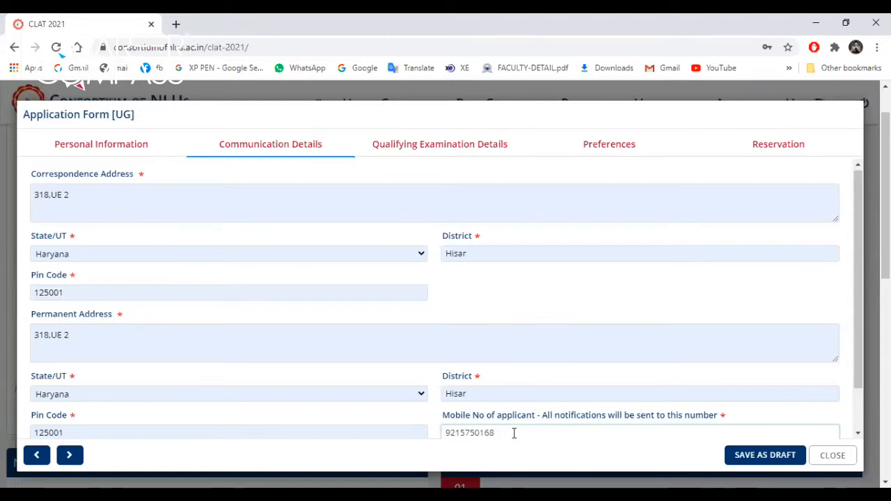
pyautogui.click(748, 464)
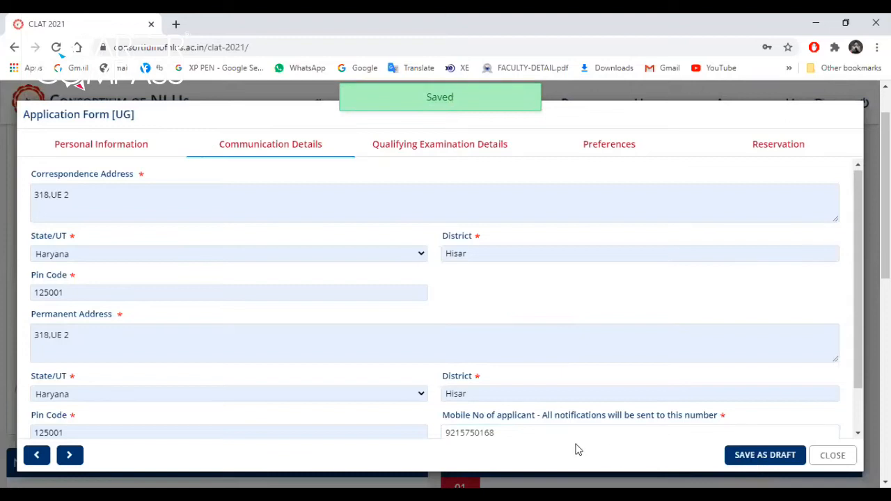
pyautogui.click(80, 456)
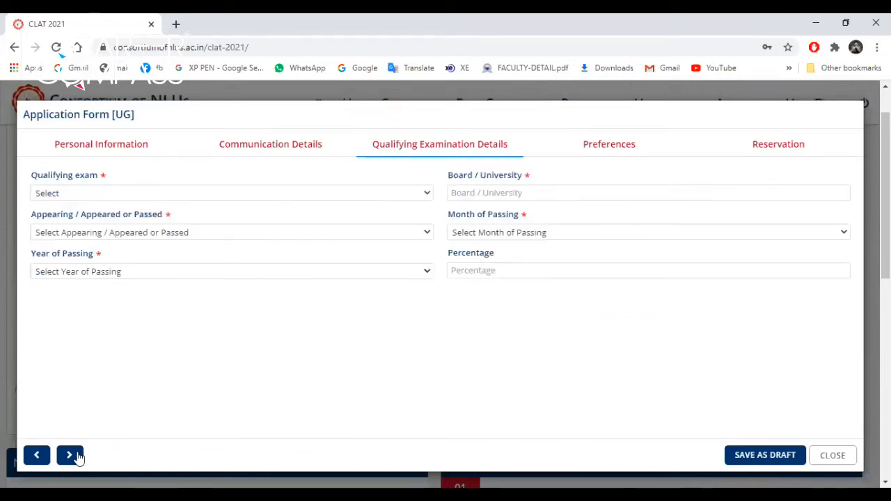
# Set the qualifying exam to 10+2 (Science), status Passed, year 1983.
pyautogui.click(298, 192)
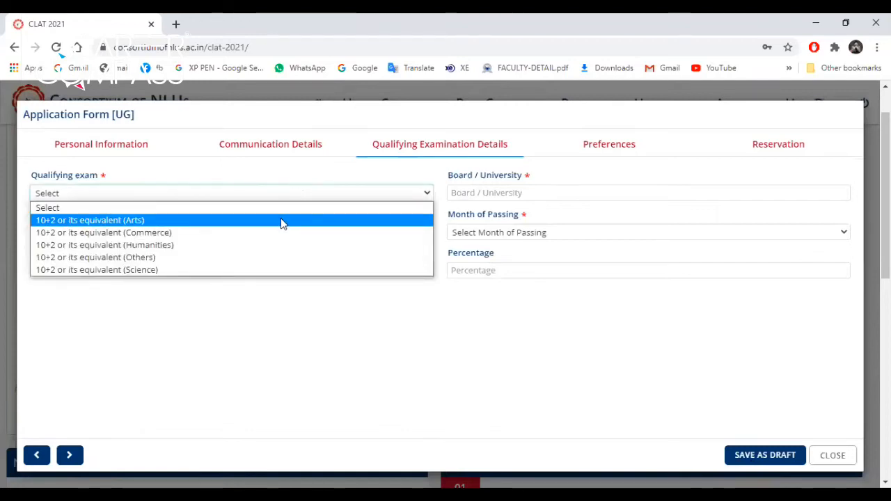
pyautogui.click(278, 270)
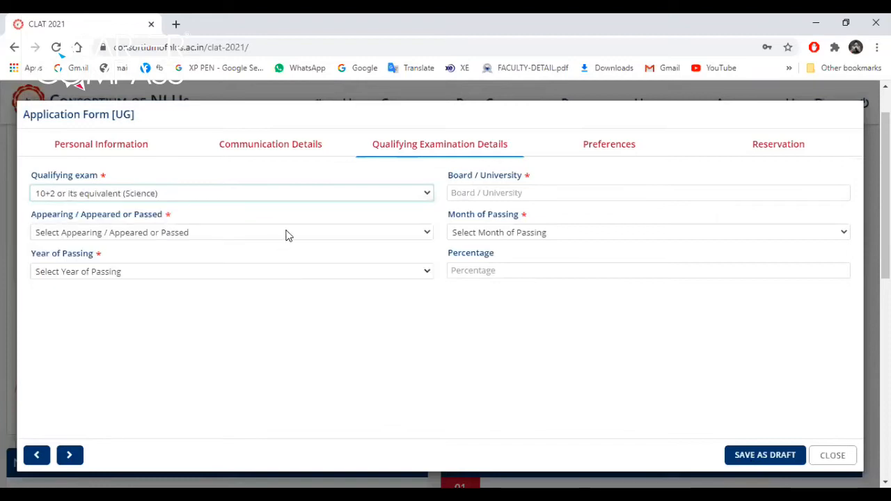
pyautogui.click(289, 239)
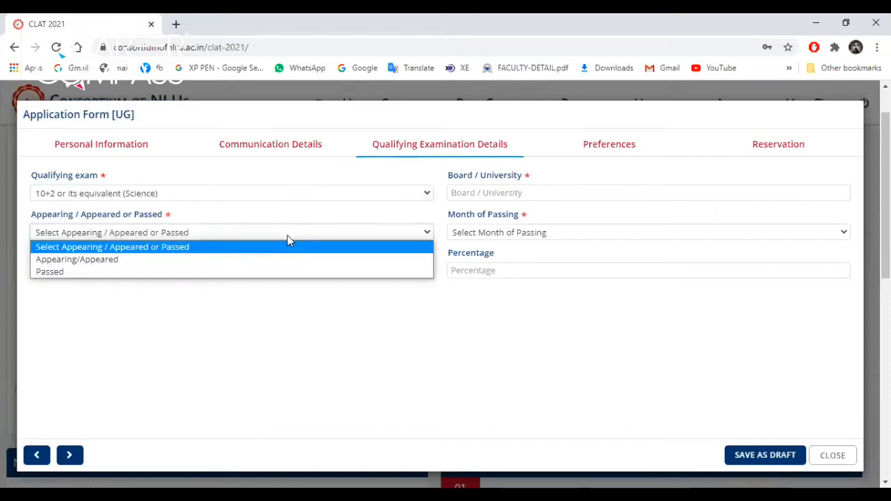
pyautogui.click(277, 271)
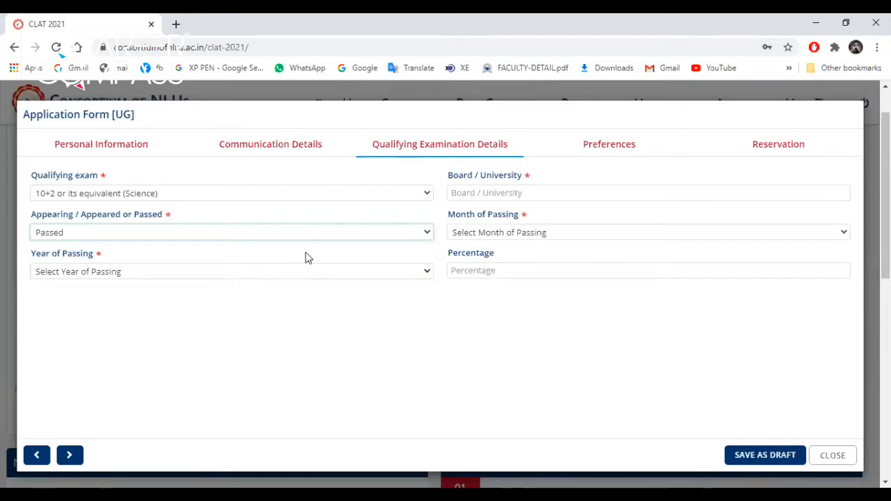
pyautogui.click(355, 273)
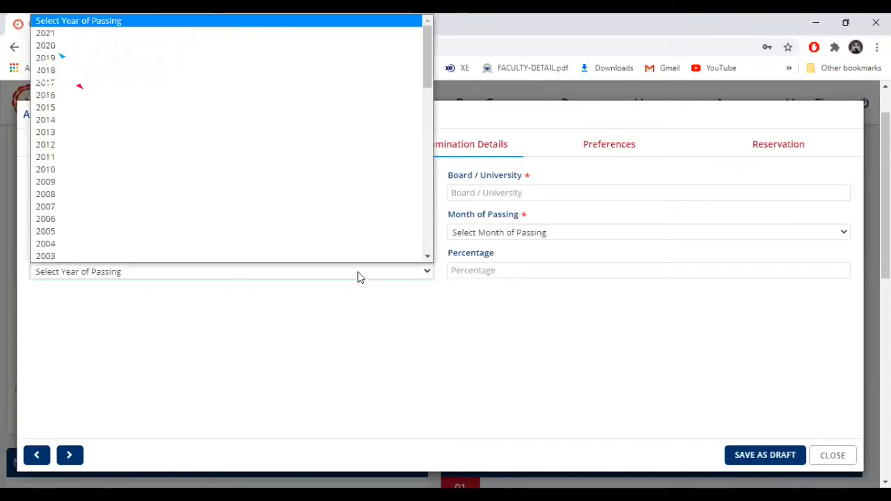
pyautogui.press('Down')
pyautogui.press('Down')
pyautogui.press('Down')
pyautogui.press('Down')
pyautogui.press('Down')
pyautogui.press('Down')
pyautogui.press('Down')
pyautogui.press('Down')
pyautogui.press('Down')
pyautogui.press('Down')
pyautogui.press('Down')
pyautogui.press('Down')
pyautogui.press('Down')
pyautogui.press('Down')
pyautogui.press('Down')
pyautogui.press('Down')
pyautogui.press('Down')
pyautogui.press('Down')
pyautogui.press('Down')
pyautogui.press('Down')
pyautogui.press('Down')
pyautogui.press('Down')
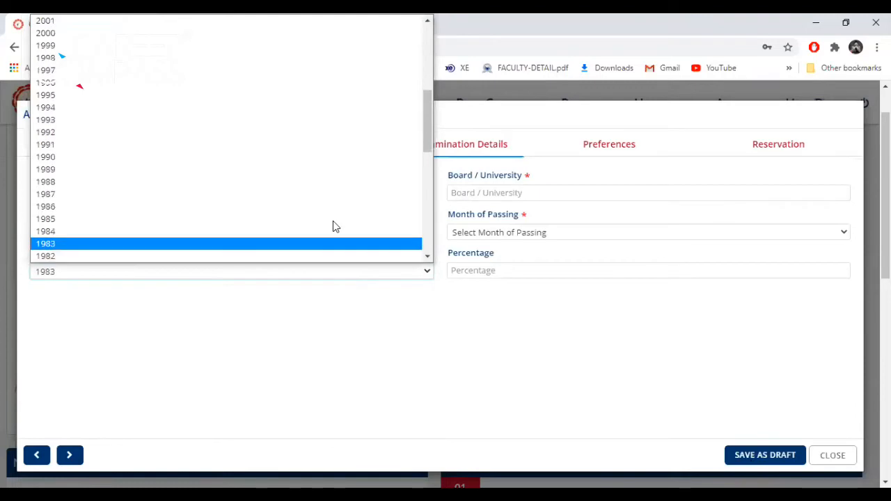
pyautogui.press('Return')
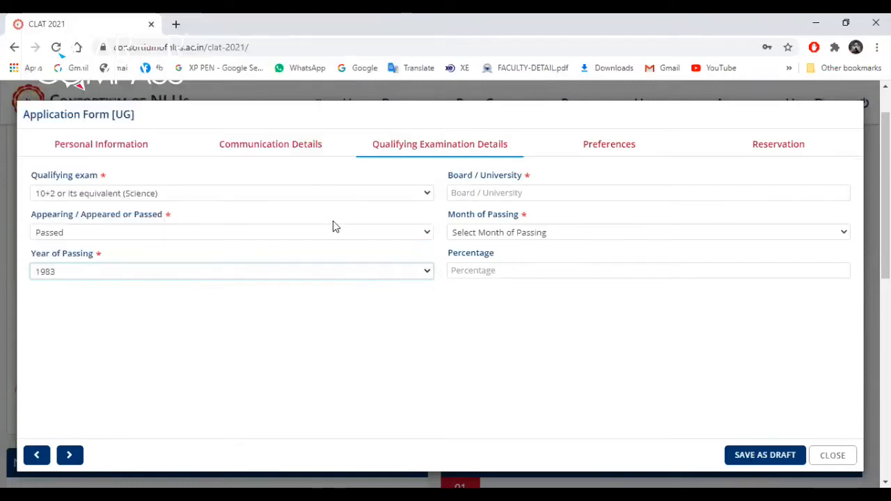
# Enter Haryana Board, month Apr and 75.3%, then save the exam details as a draft.
pyautogui.click(570, 192)
pyautogui.write('Haryana')
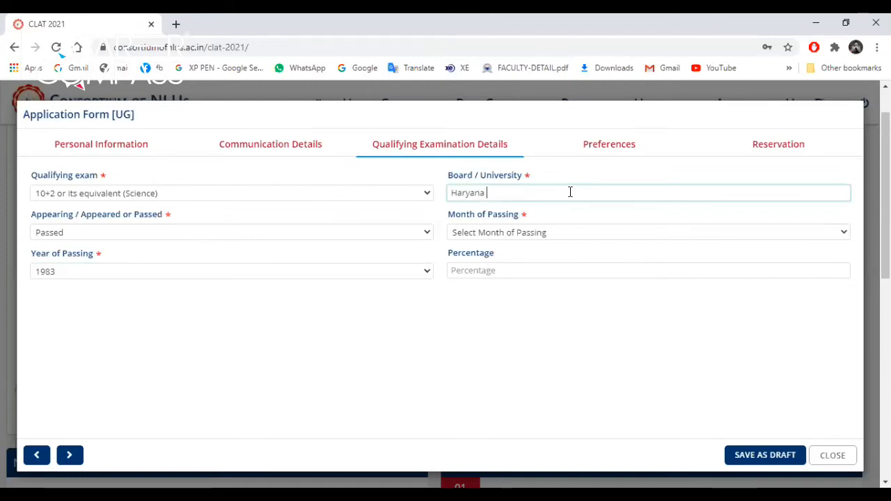
pyautogui.write(' Board')
pyautogui.click(589, 227)
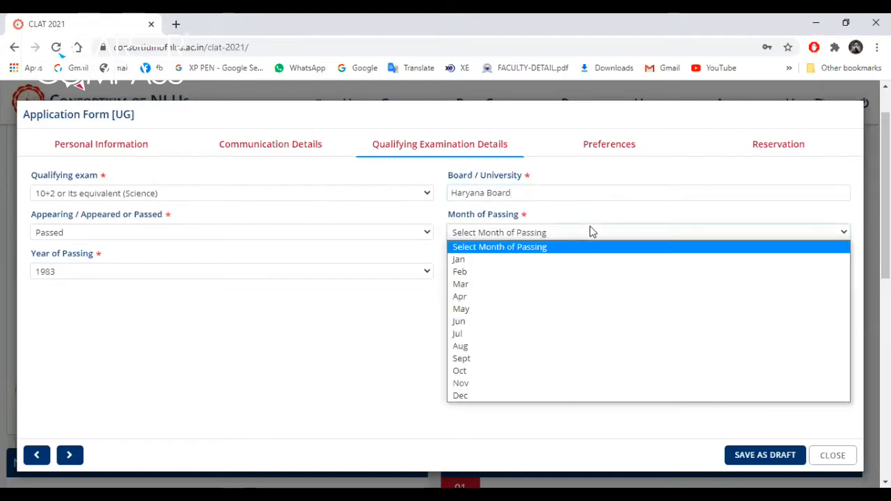
pyautogui.click(537, 299)
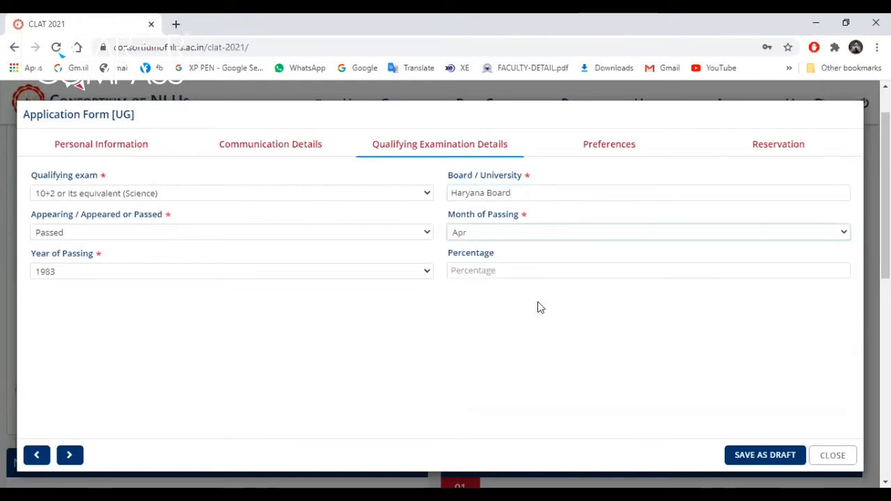
pyautogui.click(552, 272)
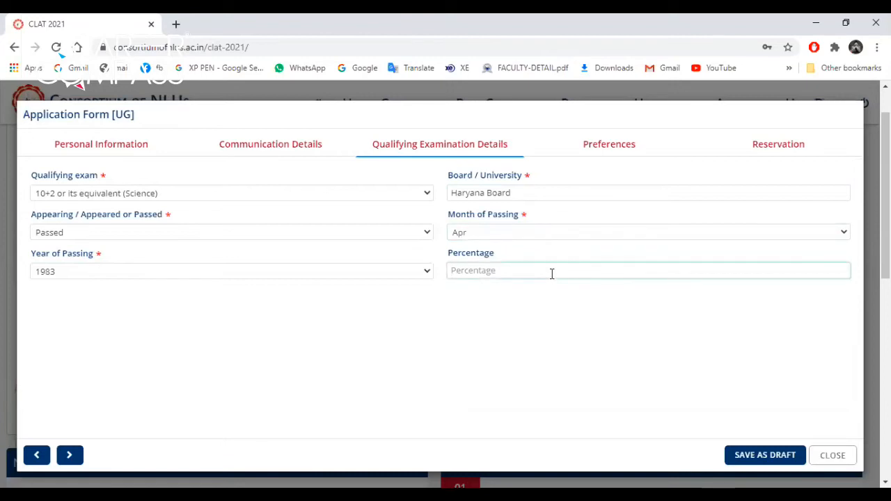
pyautogui.write('75.3&')
pyautogui.press('BackSpace')
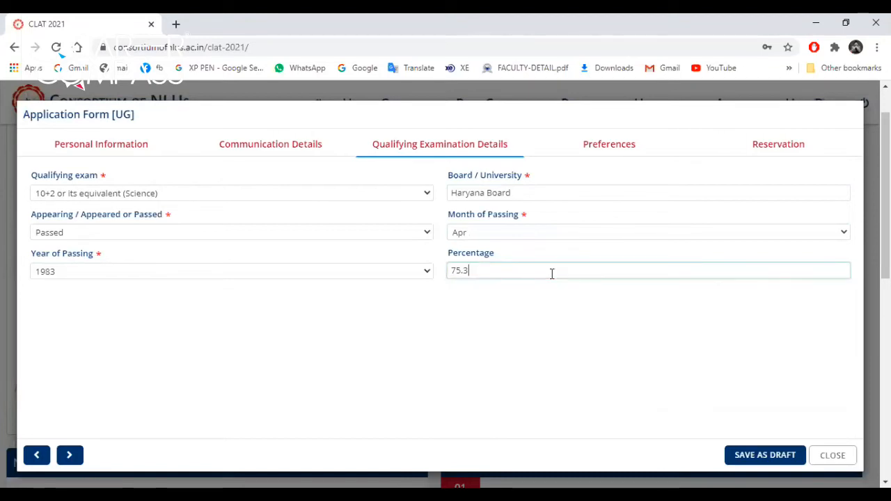
pyautogui.write('%')
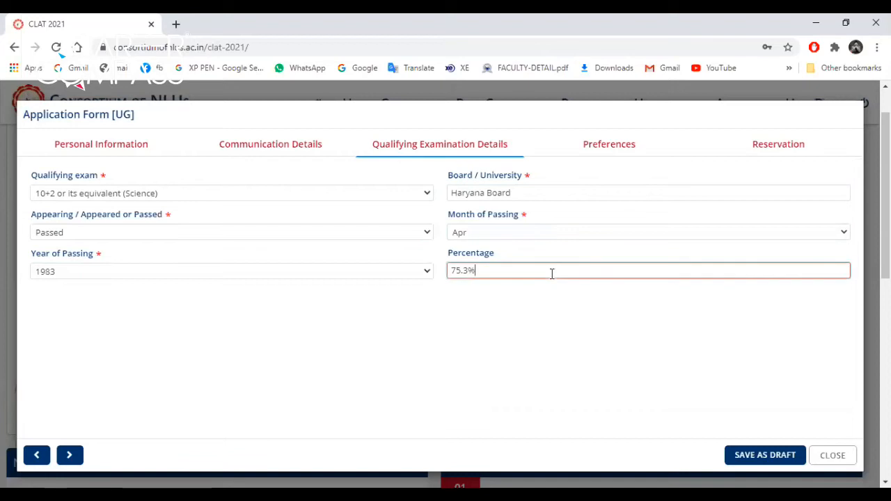
pyautogui.click(764, 455)
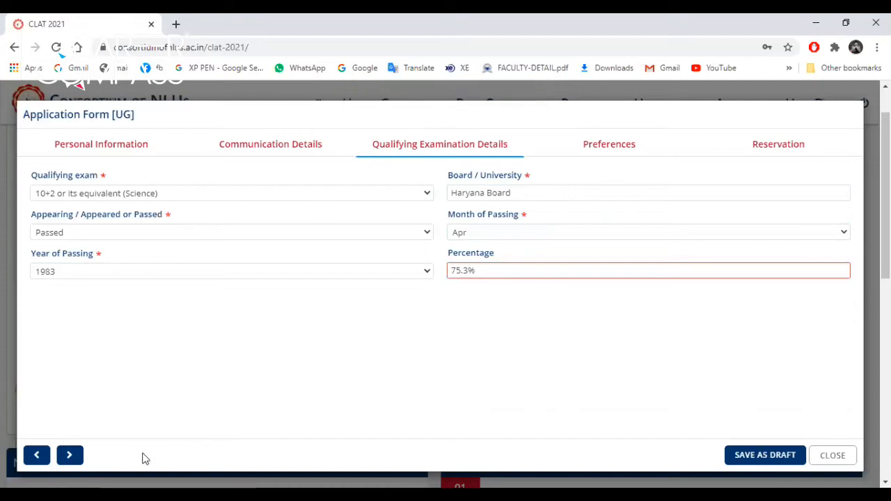
pyautogui.click(70, 457)
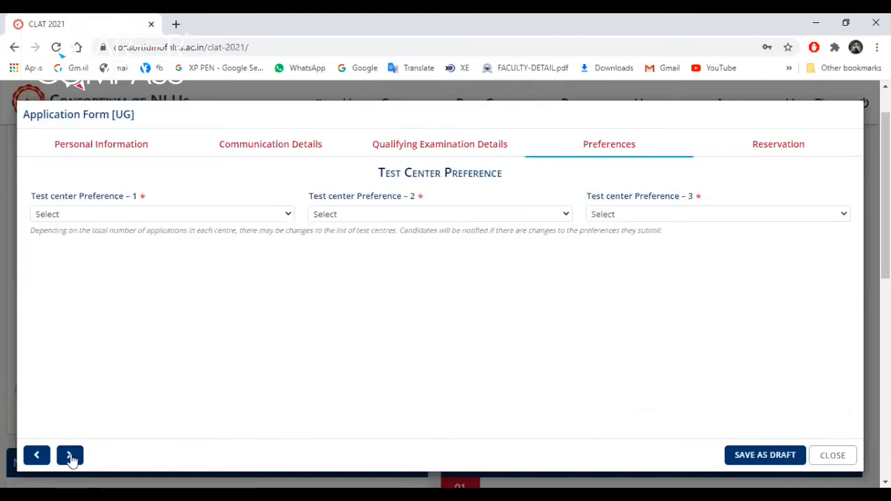
# Set Hisar as the first test centre preference.
pyautogui.click(289, 218)
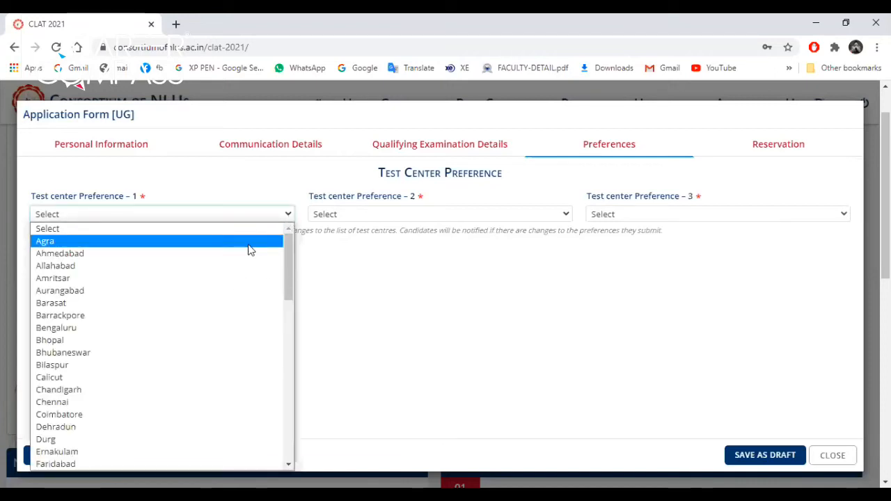
pyautogui.press('Down')
pyautogui.press('Down')
pyautogui.press('Down')
pyautogui.press('Down')
pyautogui.press('Down')
pyautogui.press('Down')
pyautogui.press('Down')
pyautogui.press('Down')
pyautogui.press('Down')
pyautogui.press('Down')
pyautogui.press('Down')
pyautogui.press('Down')
pyautogui.press('Down')
pyautogui.press('Down')
pyautogui.press('Down')
pyautogui.press('Down')
pyautogui.press('Down')
pyautogui.press('Down')
pyautogui.press('Down')
pyautogui.press('Down')
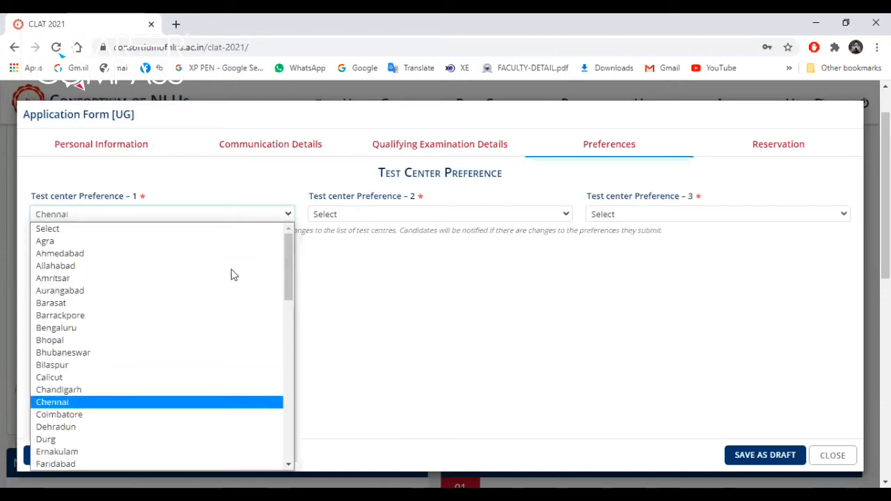
pyautogui.press('Down')
pyautogui.press('Down')
pyautogui.press('Down')
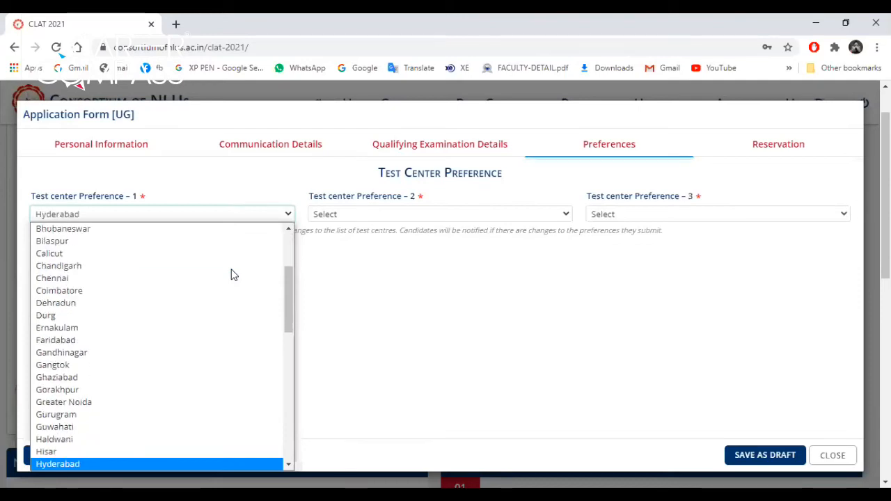
pyautogui.press('Up')
pyautogui.press('Return')
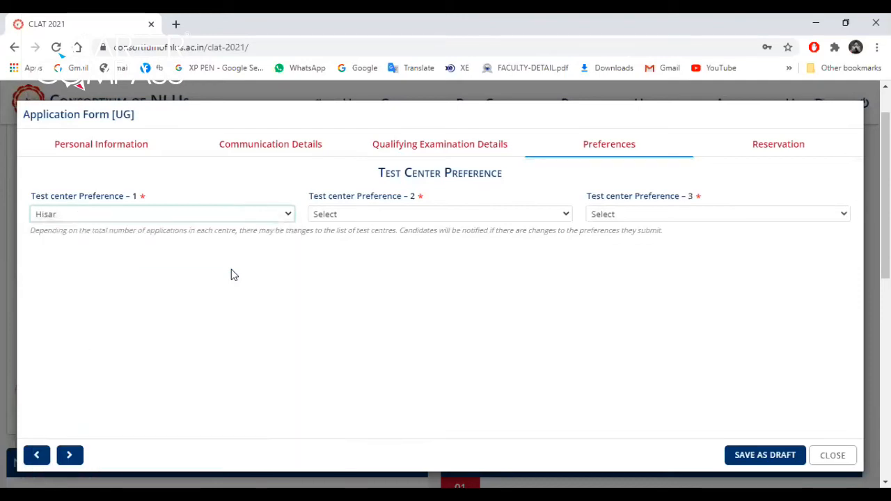
# Set Sonepat as the second test centre preference.
pyautogui.click(412, 215)
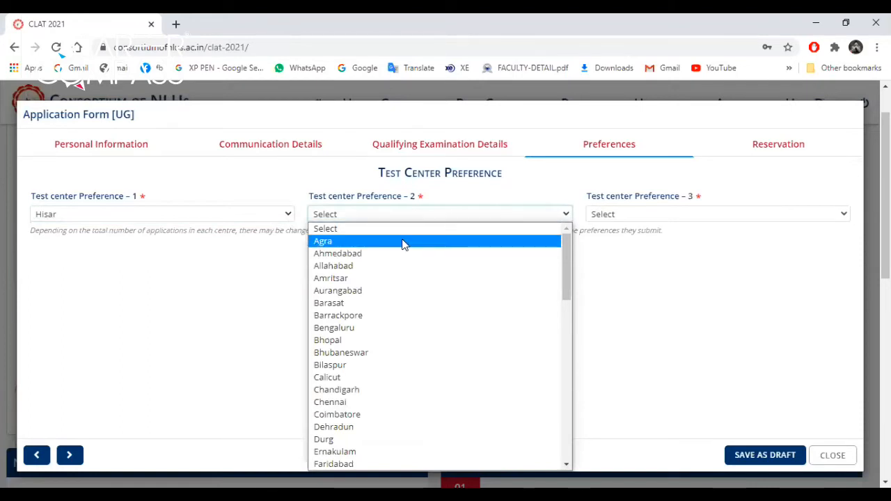
pyautogui.press('Down')
pyautogui.press('Down')
pyautogui.press('Down')
pyautogui.press('Down')
pyautogui.press('Down')
pyautogui.press('Down')
pyautogui.press('Down')
pyautogui.press('Down')
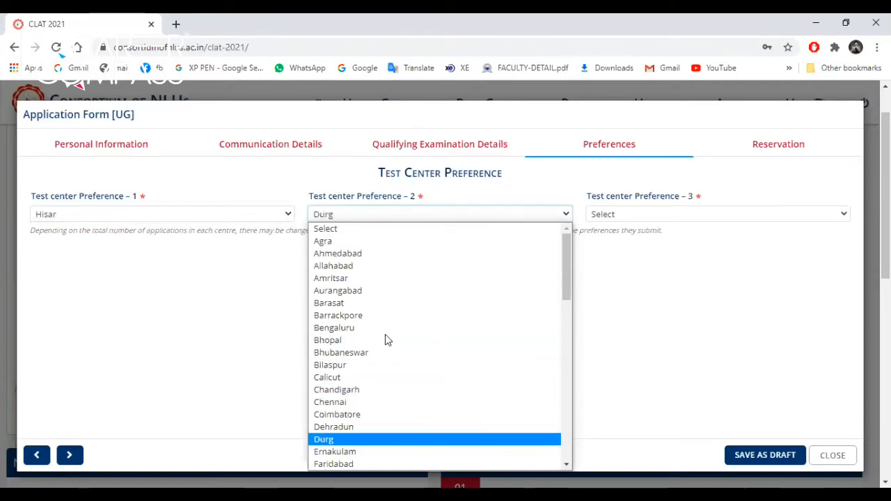
pyautogui.press('Down')
pyautogui.press('Down')
pyautogui.press('Down')
pyautogui.press('Down')
pyautogui.press('Down')
pyautogui.press('Down')
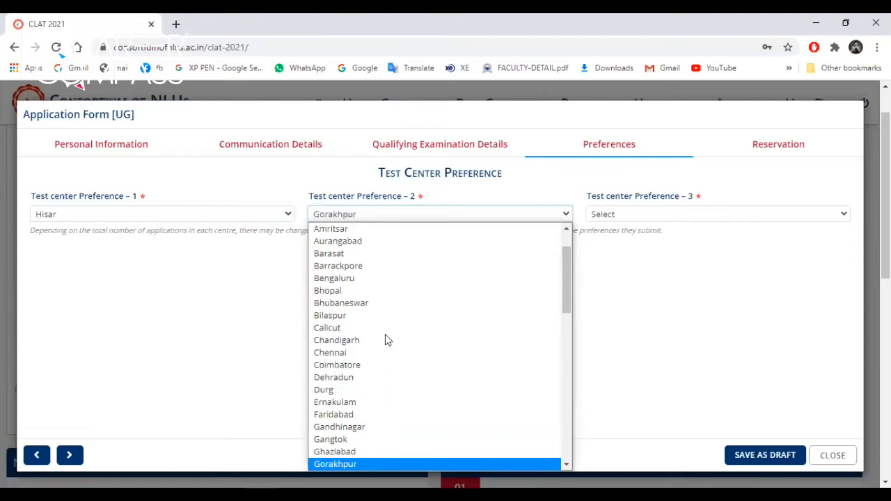
pyautogui.press('Down')
pyautogui.press('Up')
pyautogui.press('Up')
pyautogui.press('Up')
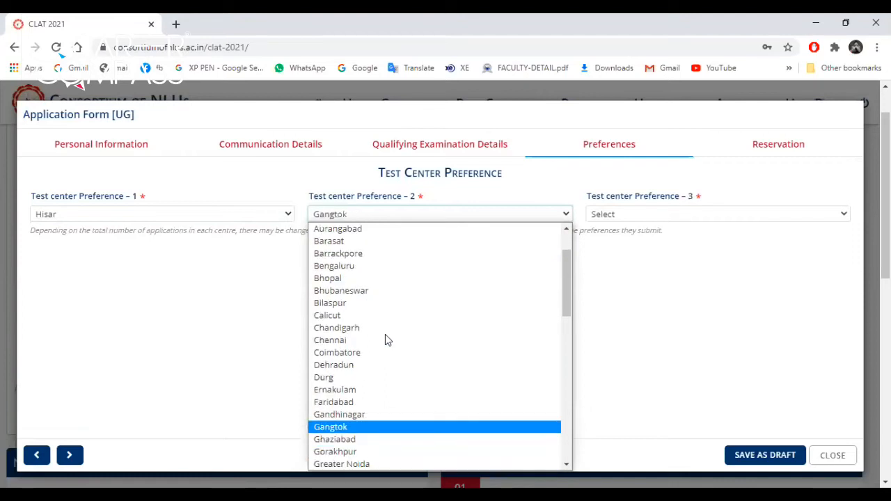
pyautogui.press('Down')
pyautogui.press('Down')
pyautogui.press('Down')
pyautogui.press('Down')
pyautogui.press('Down')
pyautogui.press('Down')
pyautogui.press('Down')
pyautogui.press('Down')
pyautogui.press('Down')
pyautogui.press('Down')
pyautogui.press('Down')
pyautogui.press('Down')
pyautogui.press('Down')
pyautogui.press('Down')
pyautogui.press('Down')
pyautogui.press('Down')
pyautogui.press('Down')
pyautogui.press('Down')
pyautogui.press('Down')
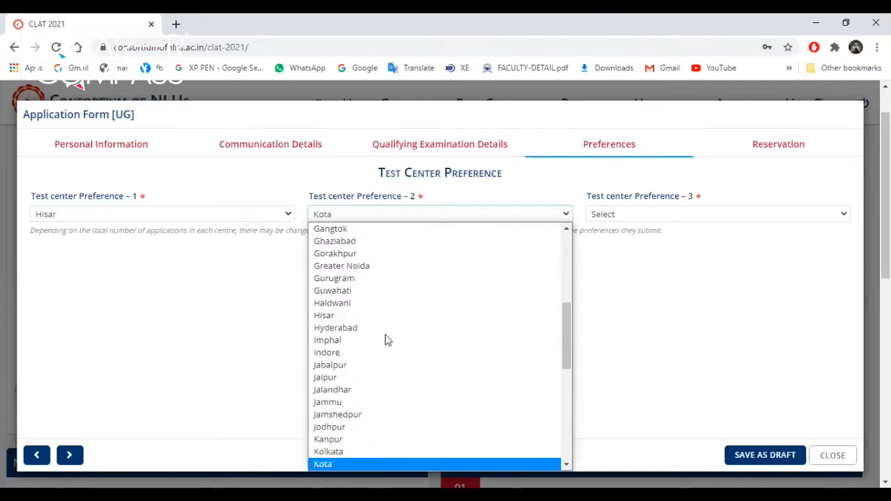
pyautogui.press('Down')
pyautogui.press('Down')
pyautogui.press('Down')
pyautogui.press('Down')
pyautogui.press('Down')
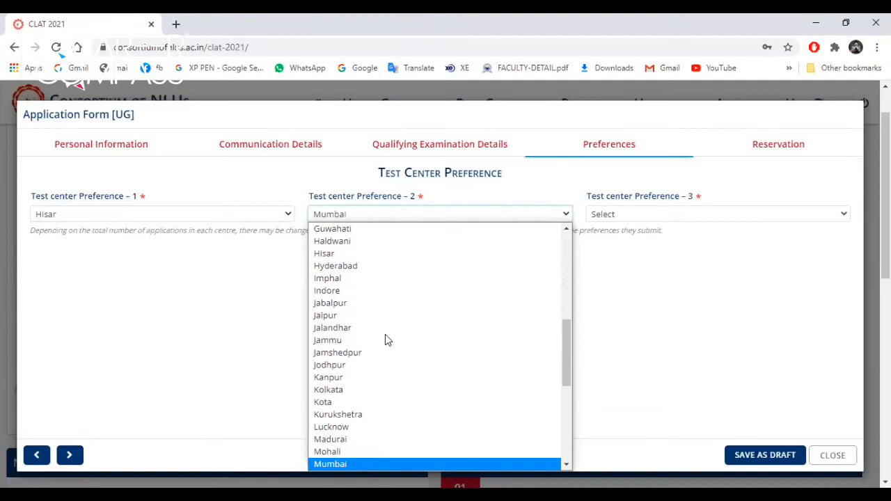
pyautogui.press('Down')
pyautogui.press('Down')
pyautogui.press('Down')
pyautogui.press('Down')
pyautogui.press('Down')
pyautogui.press('Down')
pyautogui.press('Down')
pyautogui.press('Down')
pyautogui.press('Down')
pyautogui.press('Down')
pyautogui.press('Down')
pyautogui.press('Down')
pyautogui.press('Down')
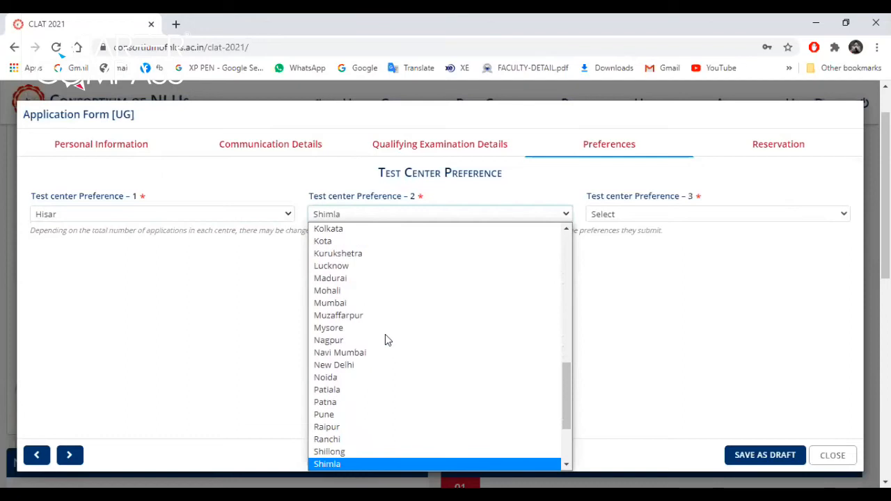
pyautogui.press('Up')
pyautogui.press('Down')
pyautogui.press('Down')
pyautogui.press('Down')
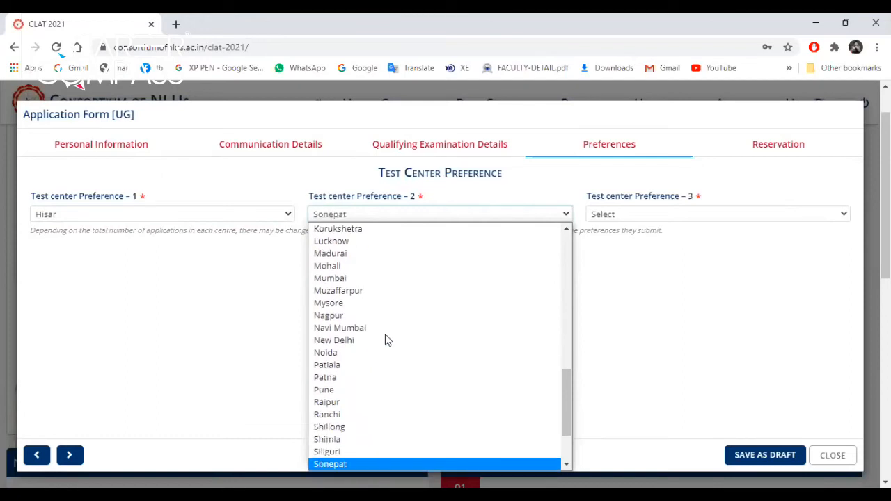
pyautogui.press('Up')
pyautogui.press('Up')
pyautogui.press('Down')
pyautogui.press('Down')
pyautogui.press('Return')
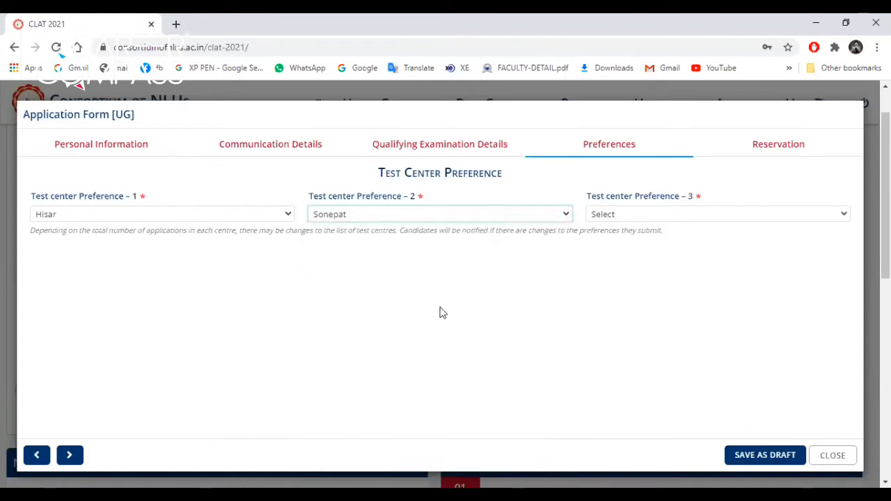
# Choose Chandigarh as the third test centre, save the draft and advance.
pyautogui.click(665, 228)
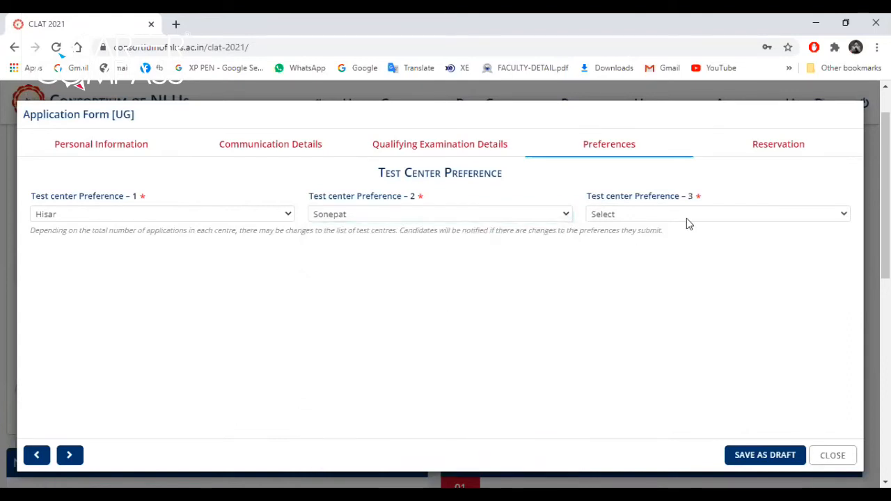
pyautogui.click(686, 218)
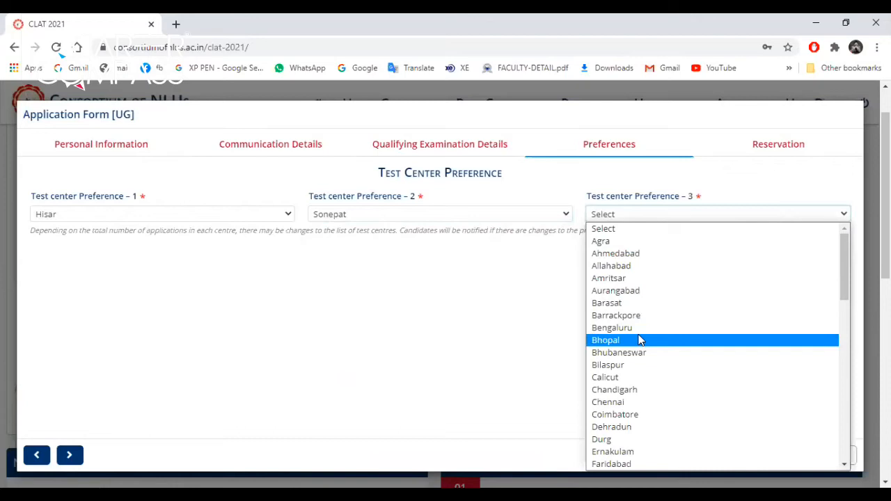
pyautogui.click(630, 391)
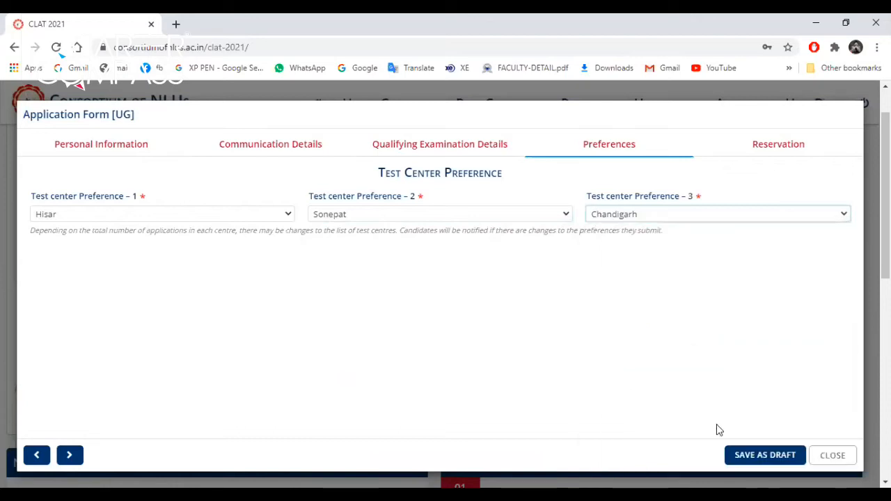
pyautogui.click(748, 456)
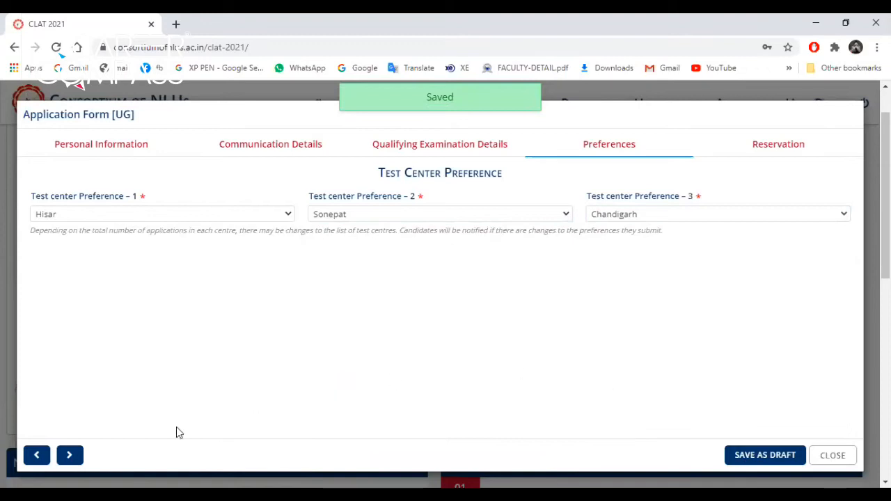
pyautogui.click(73, 454)
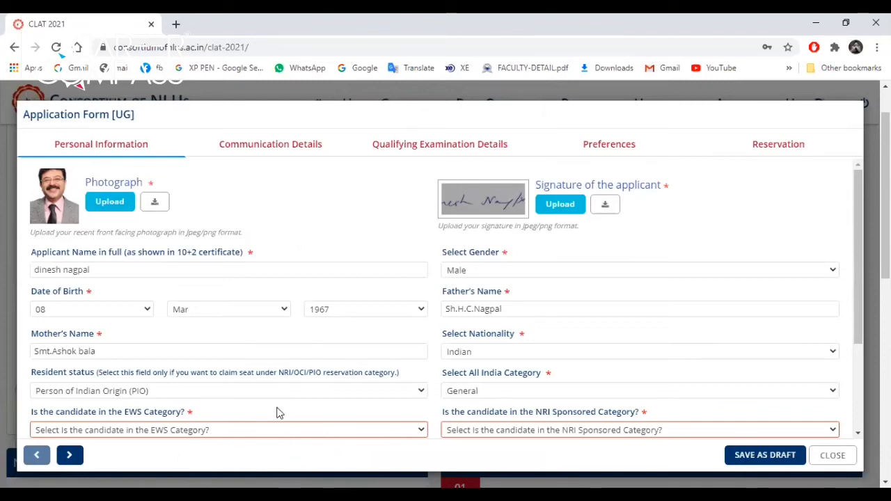
# Save the draft and step through Communication, Qualifying Examination and Preferences sections.
pyautogui.click(765, 456)
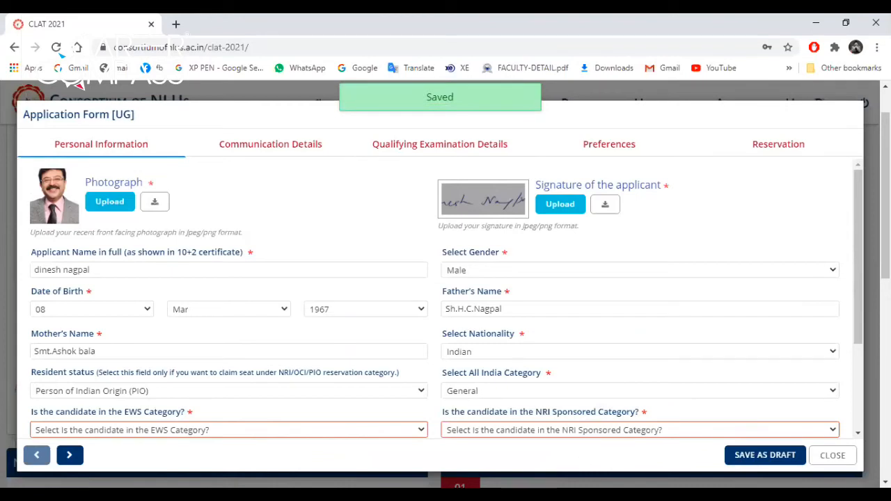
pyautogui.click(70, 455)
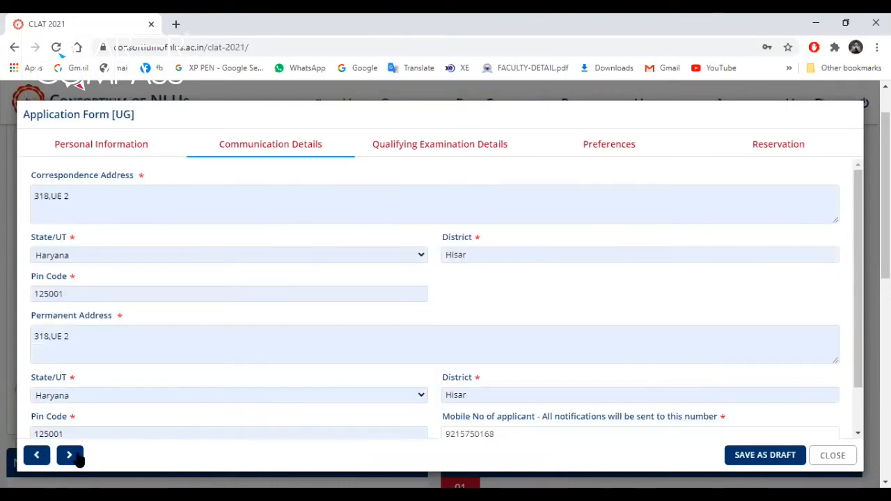
pyautogui.click(77, 458)
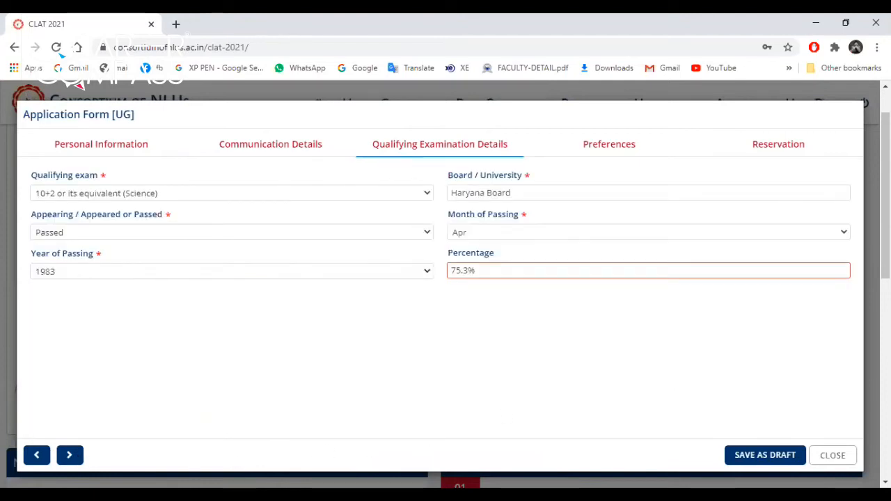
pyautogui.click(75, 459)
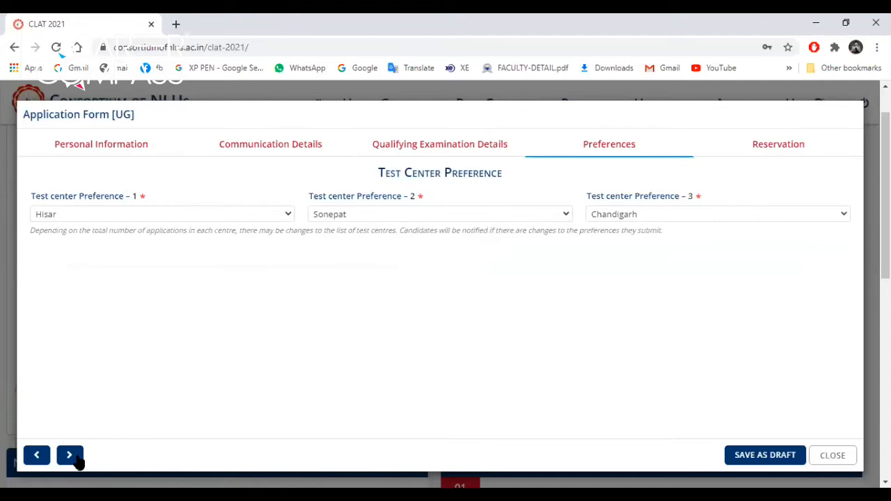
pyautogui.click(69, 456)
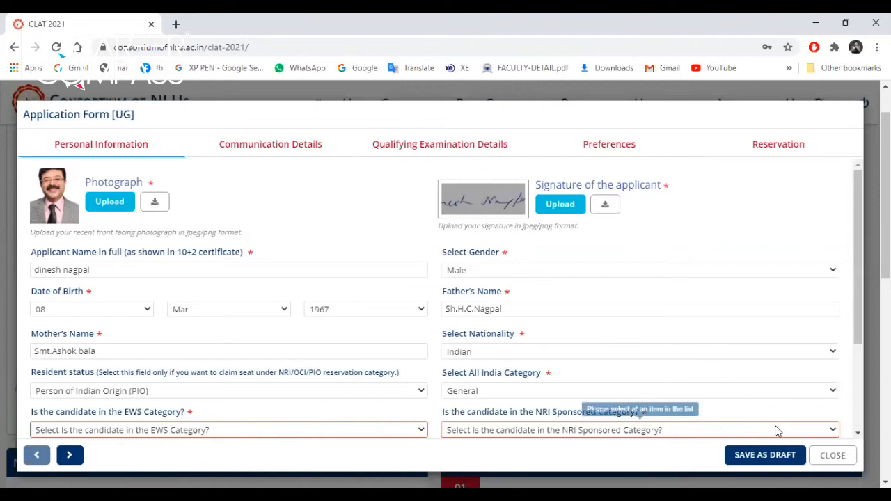
# Save Personal Information as a draft, then advance to Communication Details and save it too.
pyautogui.click(768, 462)
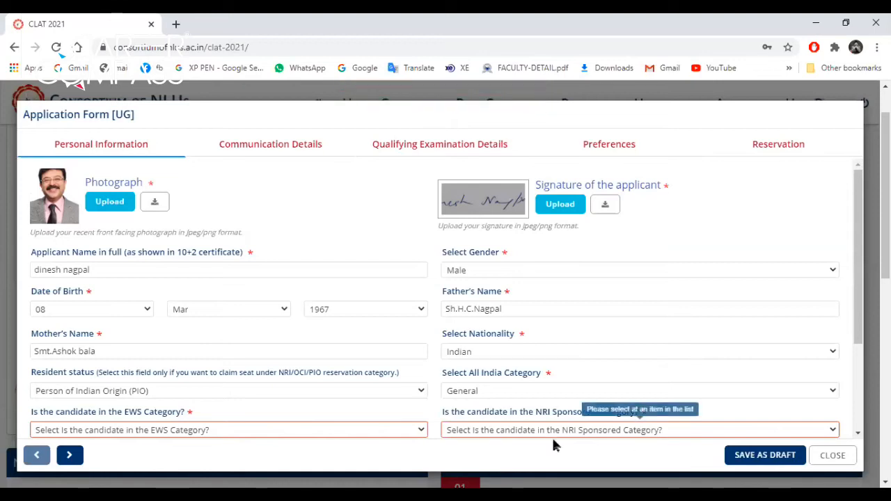
pyautogui.click(70, 454)
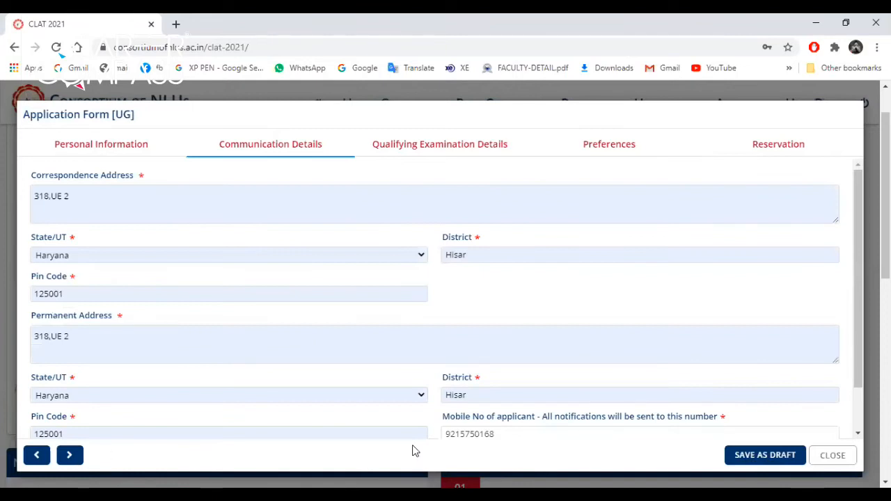
pyautogui.click(769, 459)
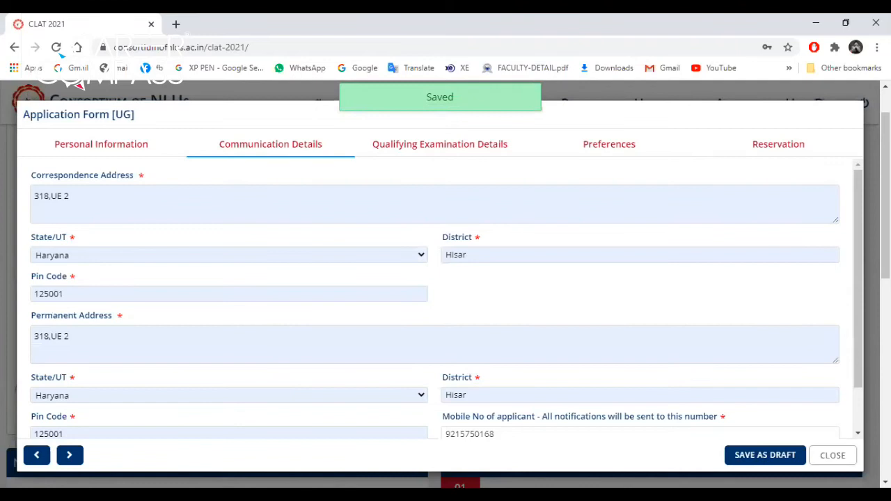
# Save the Qualifying Examination and Test Centre Preferences sections as drafts.
pyautogui.click(68, 456)
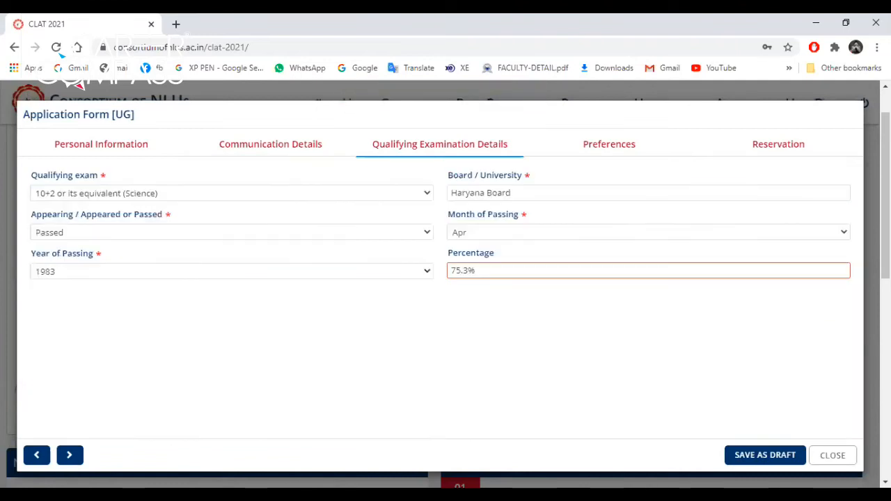
pyautogui.click(734, 461)
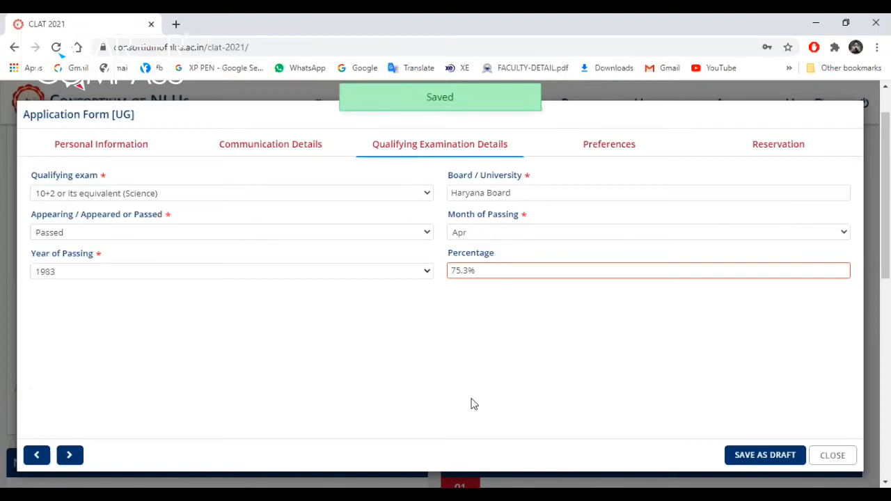
pyautogui.click(70, 456)
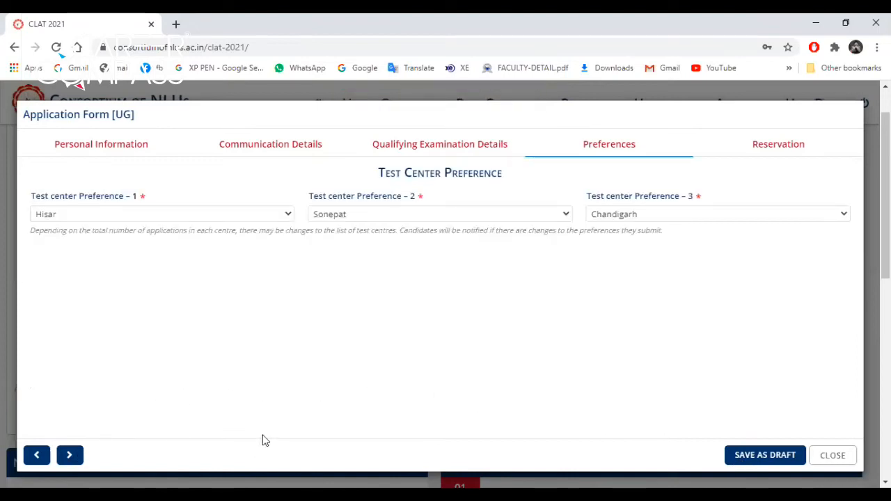
pyautogui.click(766, 453)
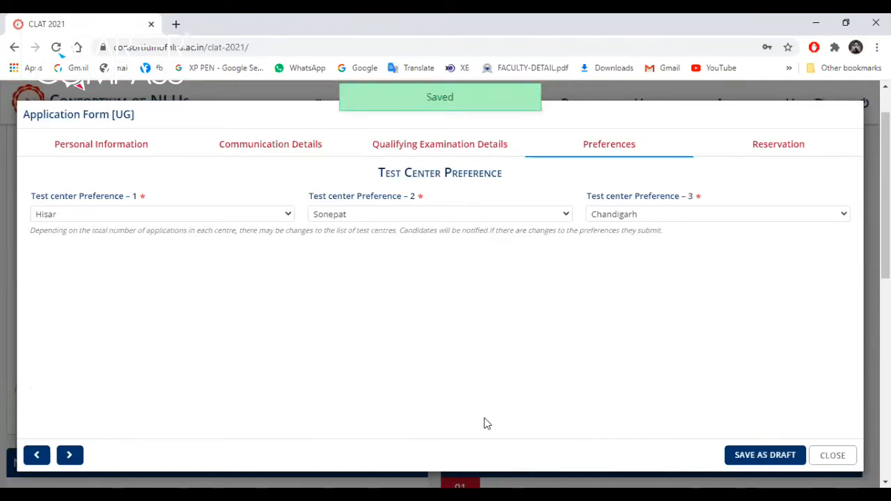
pyautogui.click(70, 456)
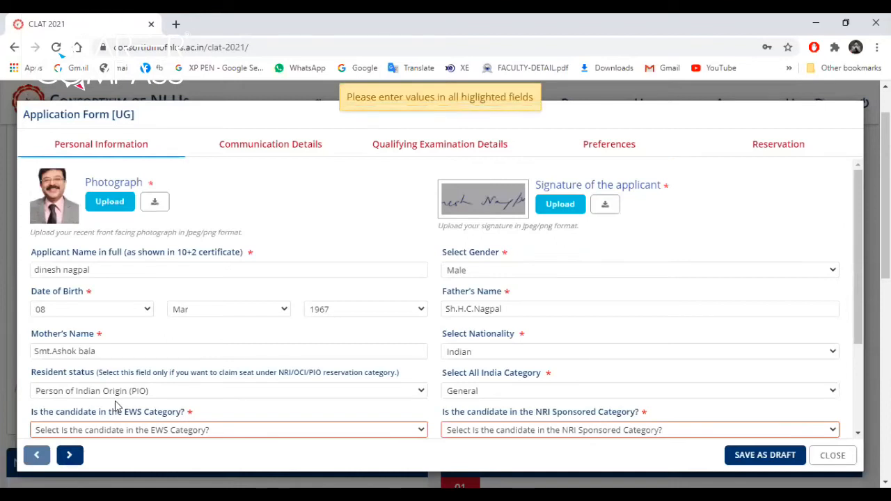
# Go through the Communication, Qualifying Examination and Preferences tabs to Reservation.
pyautogui.click(300, 154)
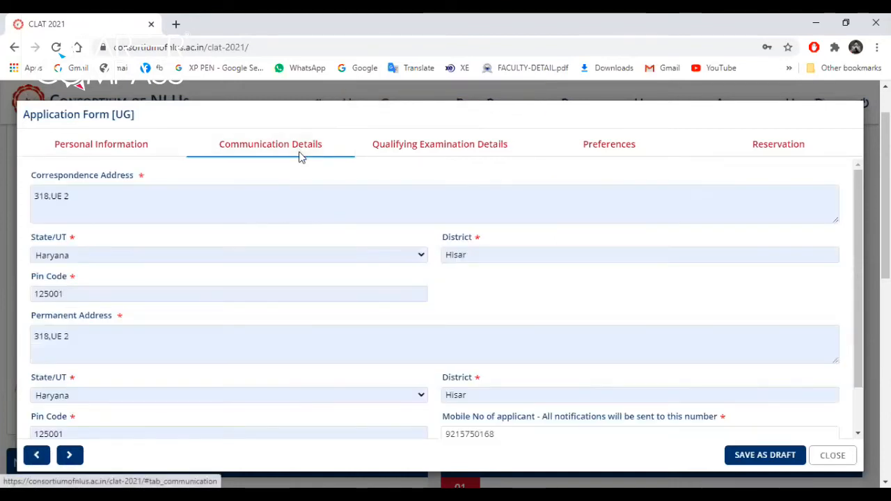
pyautogui.click(394, 154)
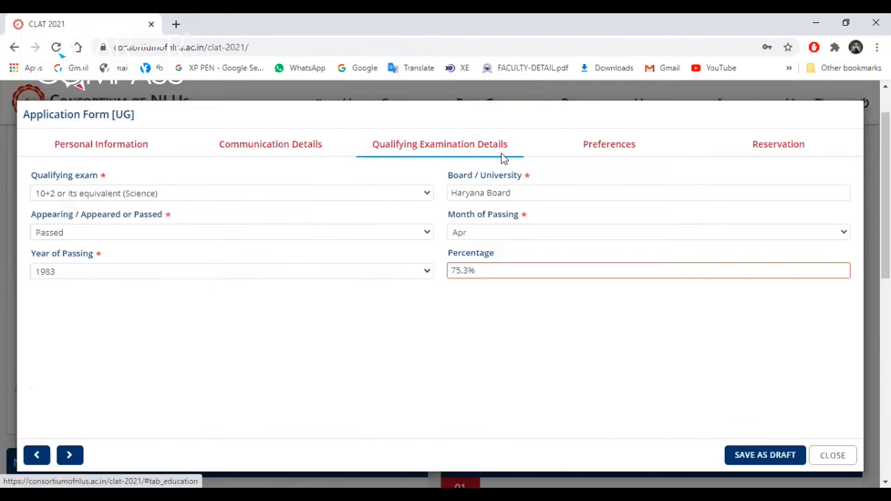
pyautogui.click(596, 143)
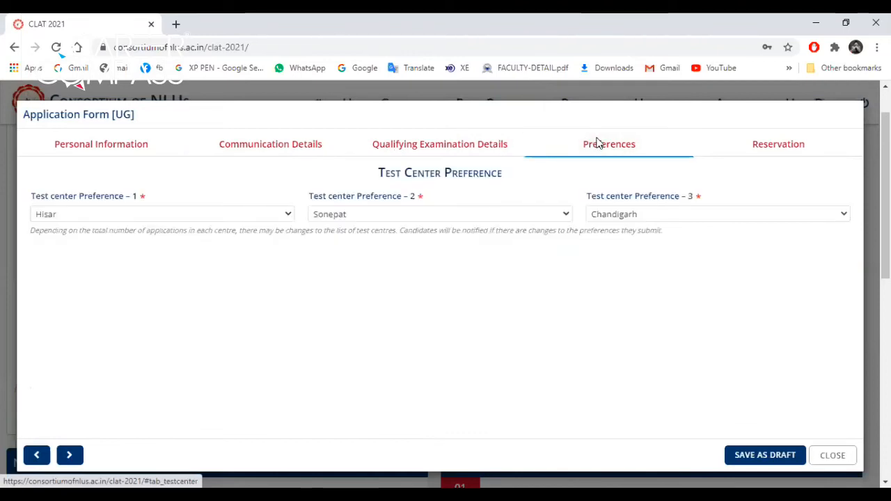
pyautogui.click(754, 152)
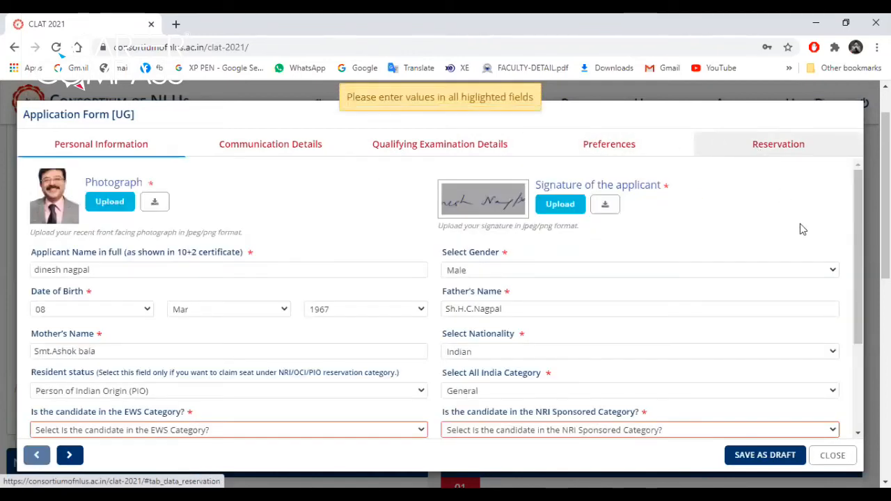
# Answer No to the BPL and PWD category questions.
pyautogui.click(858, 432)
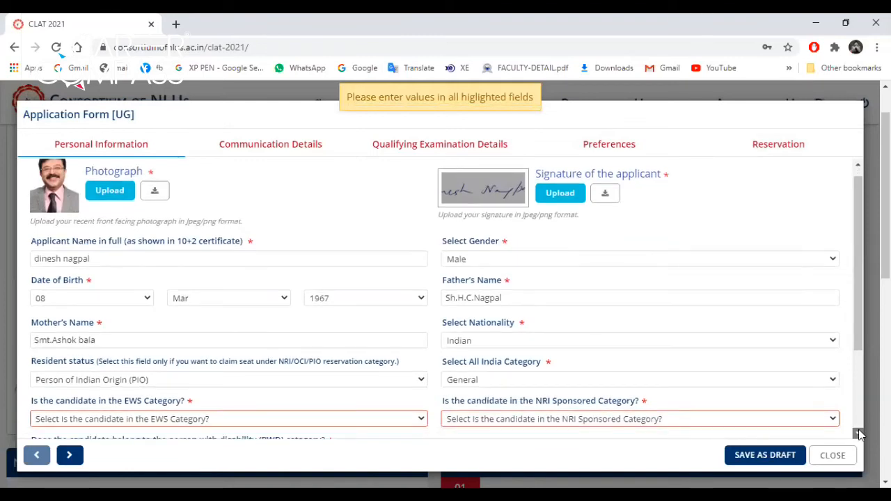
pyautogui.click(859, 433)
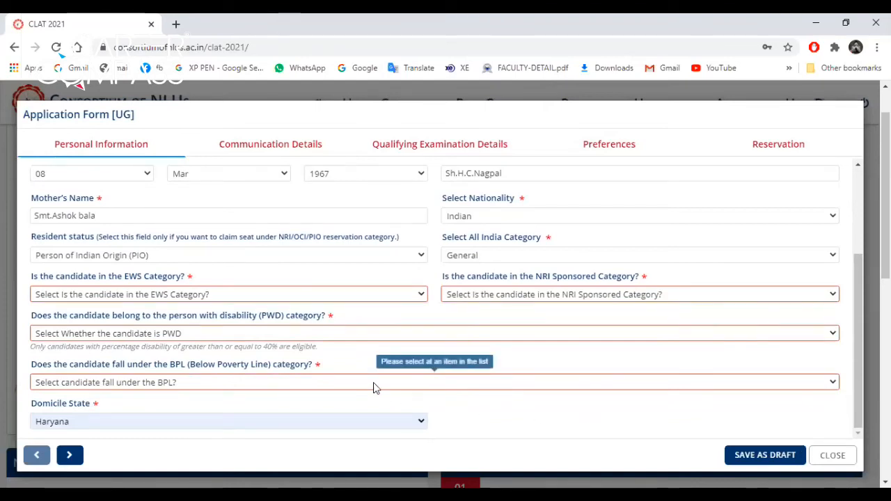
pyautogui.click(393, 383)
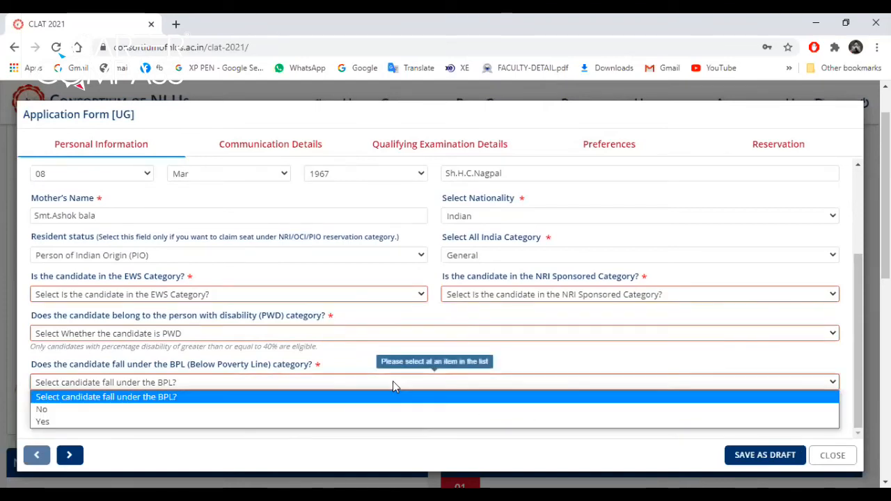
pyautogui.click(312, 409)
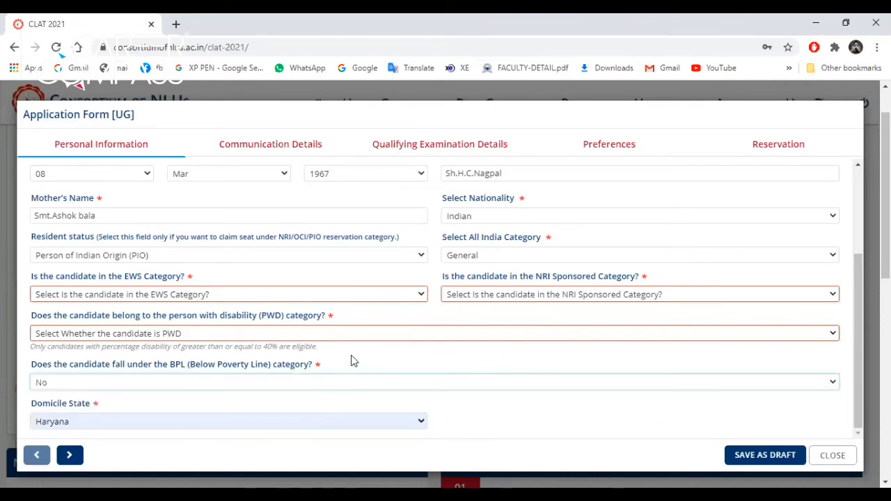
pyautogui.click(382, 333)
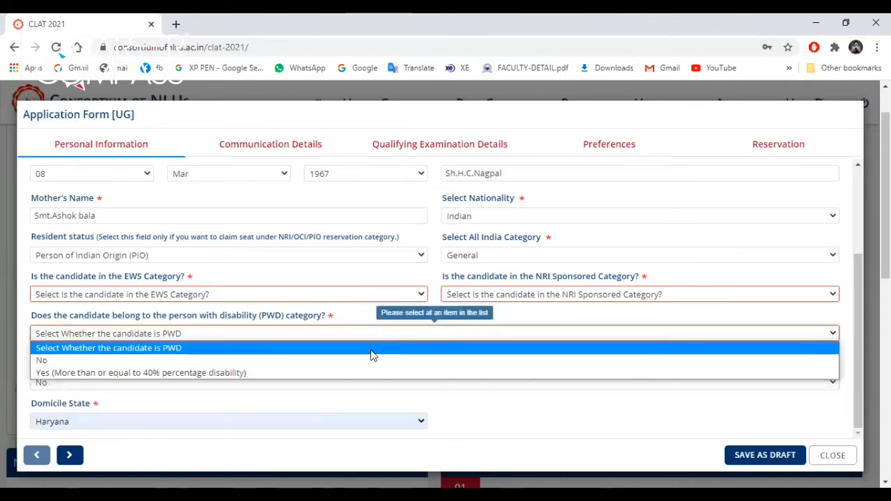
pyautogui.click(370, 361)
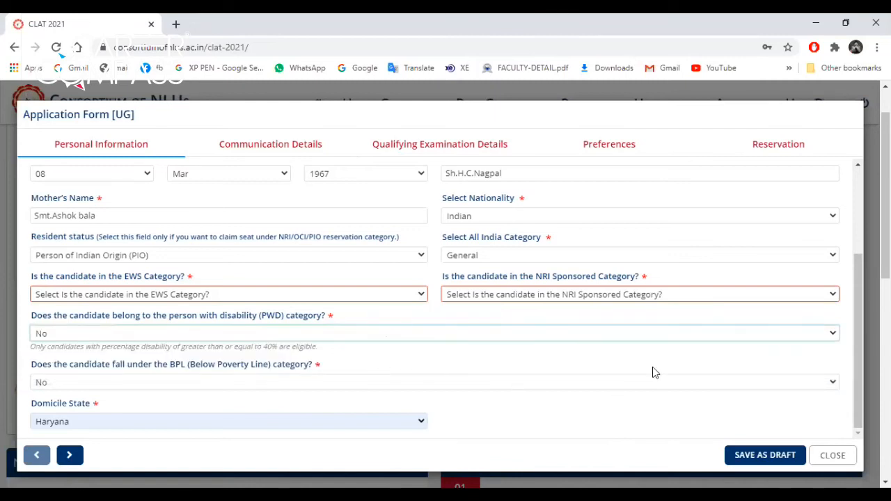
# Answer No for NRI Sponsored and EWS categories, then save the draft and advance.
pyautogui.click(716, 298)
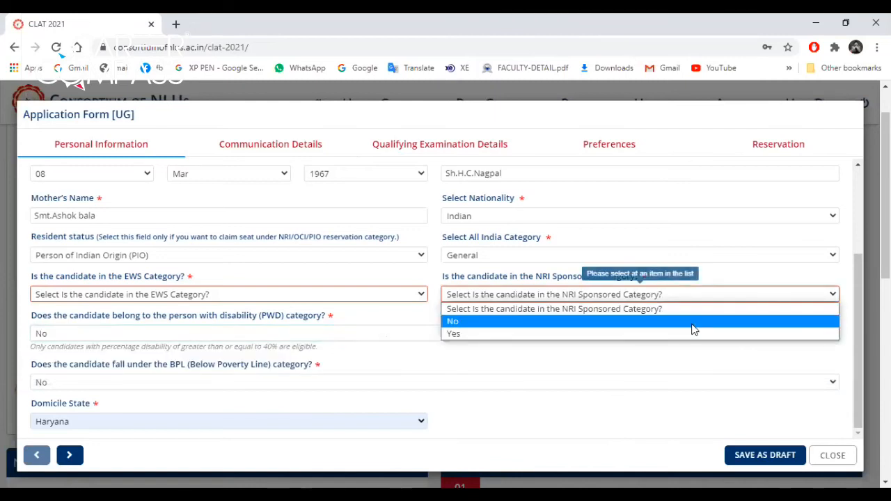
pyautogui.click(693, 322)
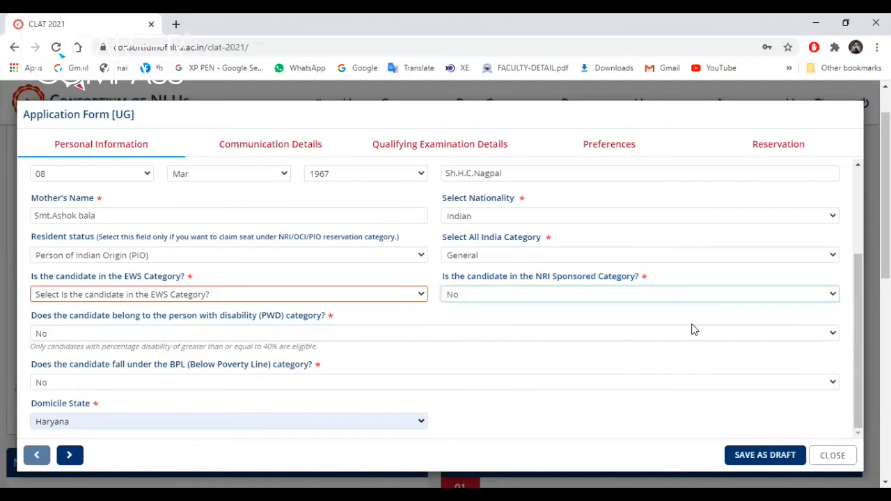
pyautogui.click(416, 298)
pyautogui.click(404, 322)
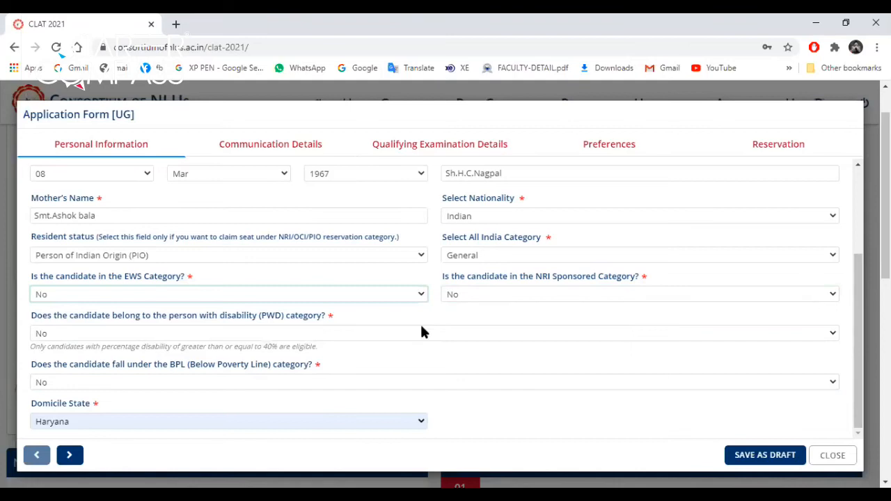
pyautogui.click(745, 455)
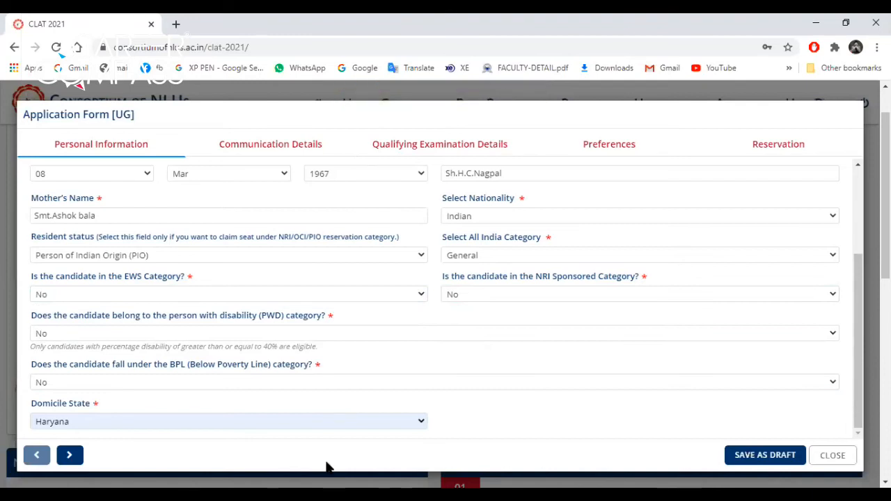
pyautogui.click(70, 456)
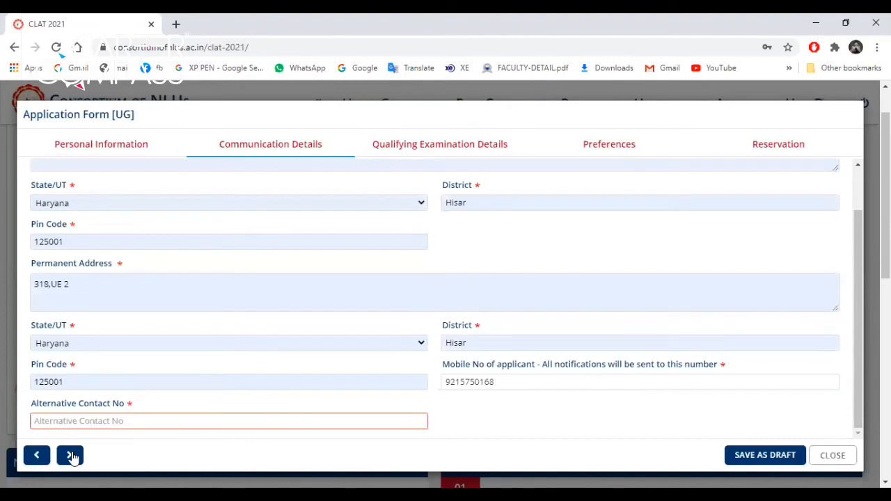
# Enter the alternative contact number, save the draft and continue to Qualifying Examination.
pyautogui.click(170, 420)
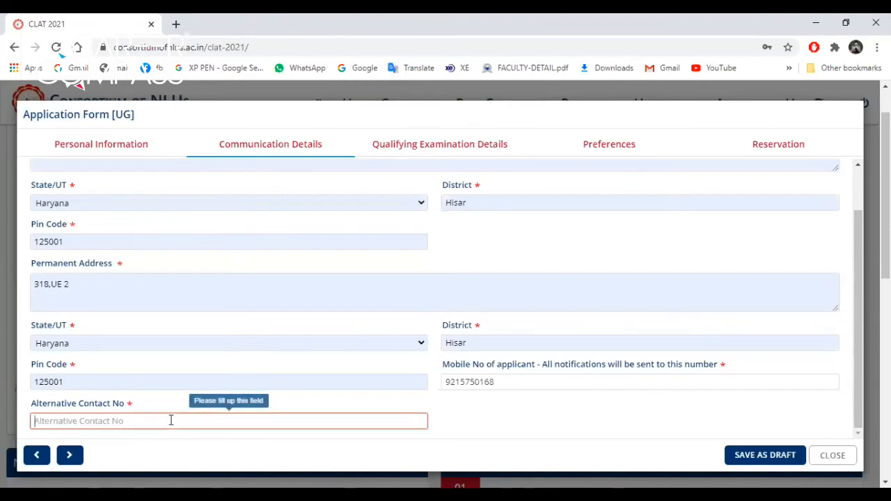
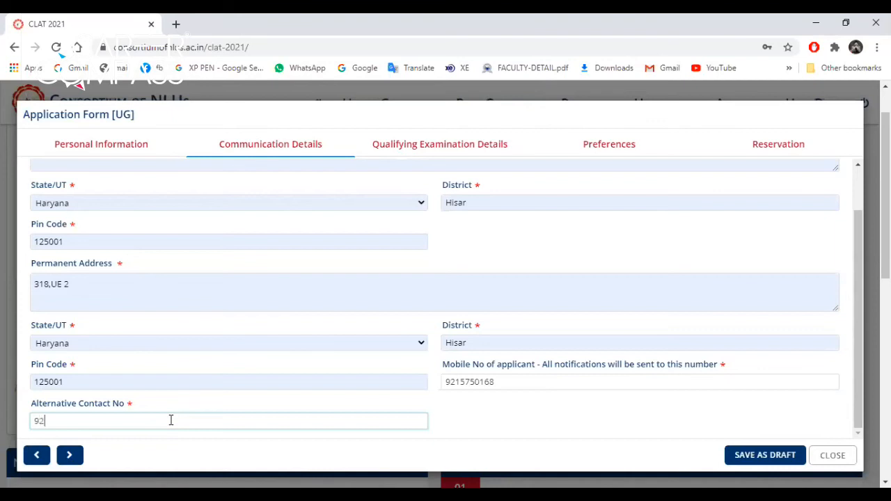
pyautogui.click(742, 457)
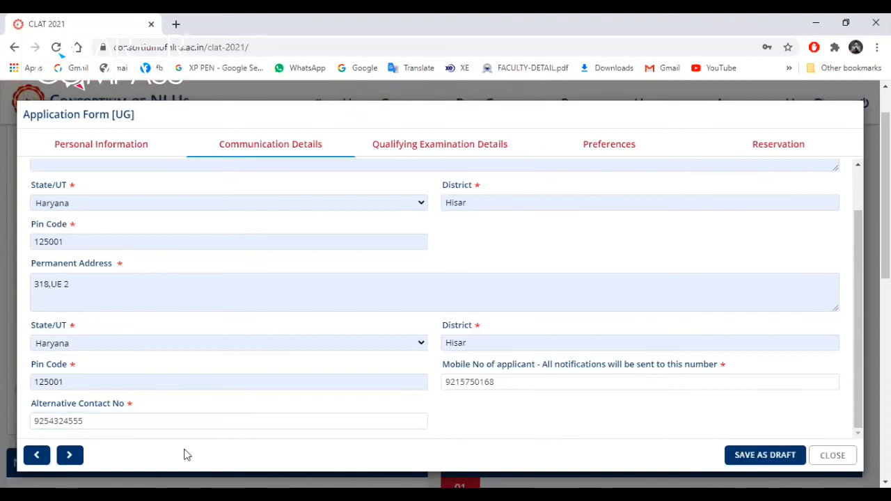
pyautogui.click(70, 455)
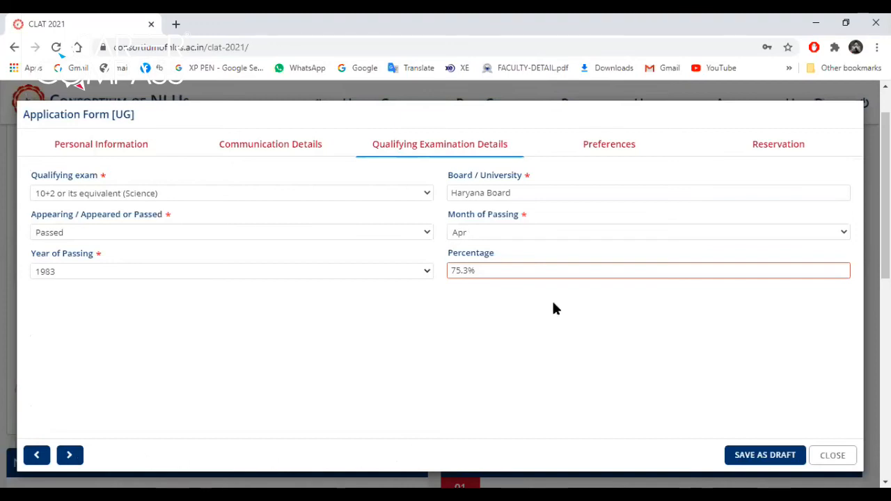
# Re-save Qualifying Examination and Preferences as drafts and try advancing past Preferences.
pyautogui.click(607, 147)
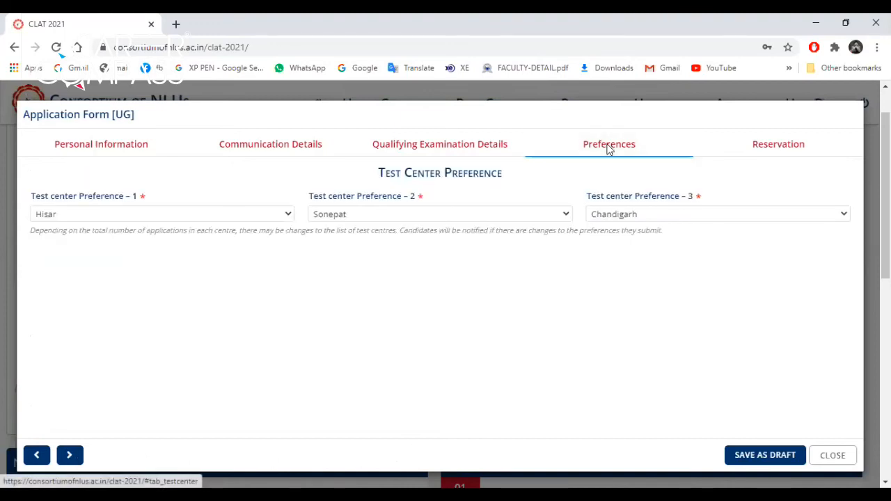
pyautogui.click(488, 159)
pyautogui.click(753, 459)
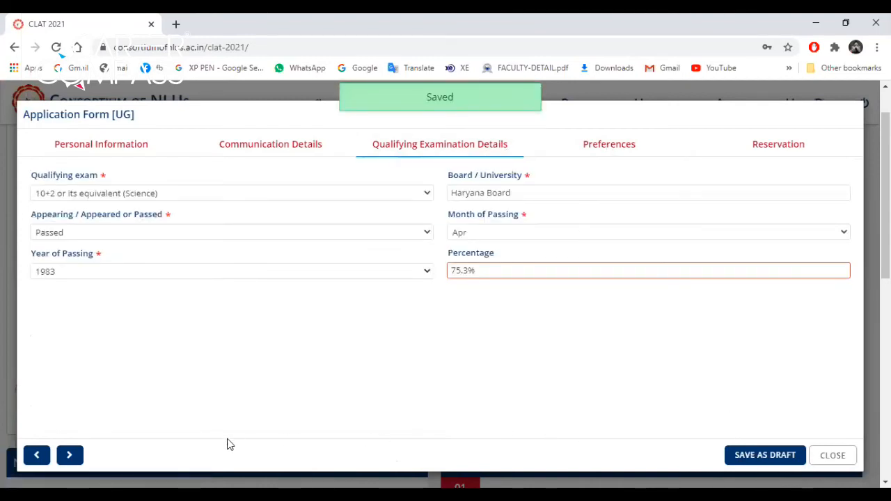
pyautogui.click(72, 455)
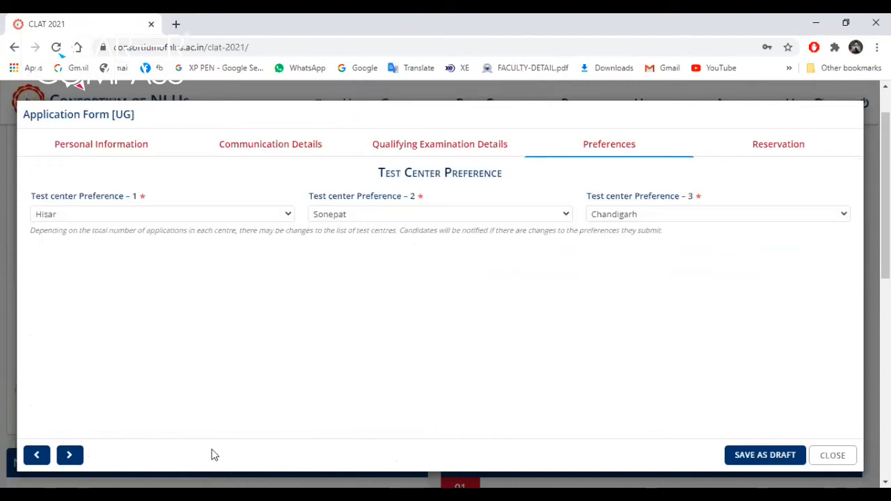
pyautogui.click(764, 460)
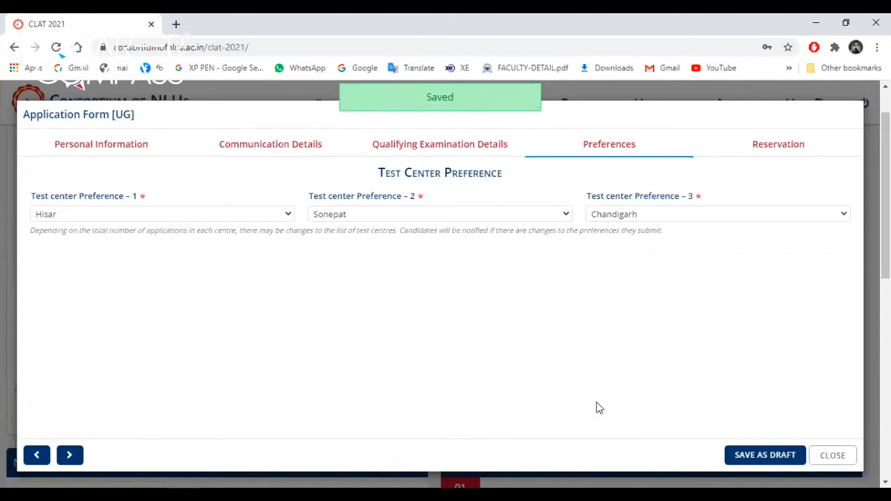
pyautogui.click(71, 455)
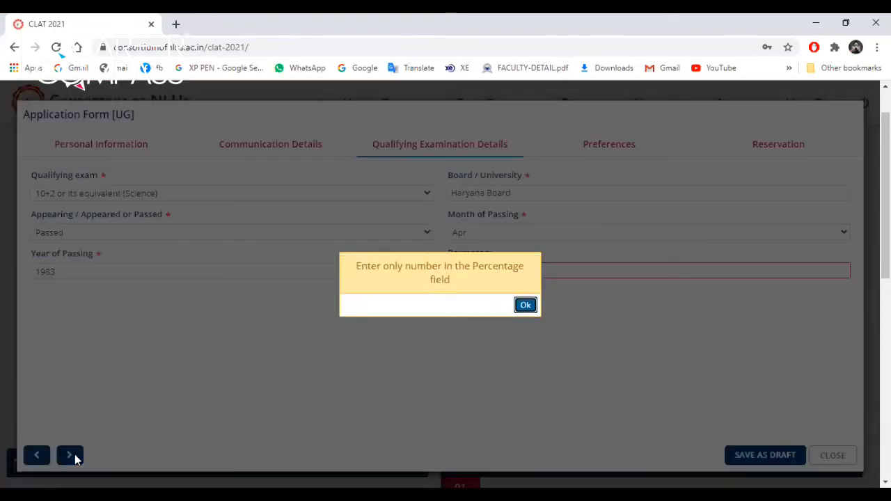
# Change the percentage from 75.3% to 75.3, save it, and advance to Reservation.
pyautogui.click(523, 308)
pyautogui.click(513, 270)
pyautogui.press('BackSpace')
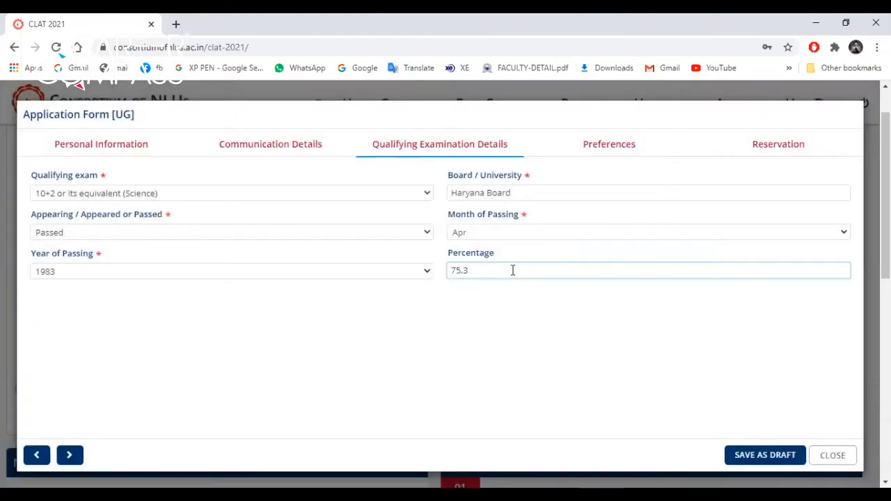
pyautogui.click(789, 455)
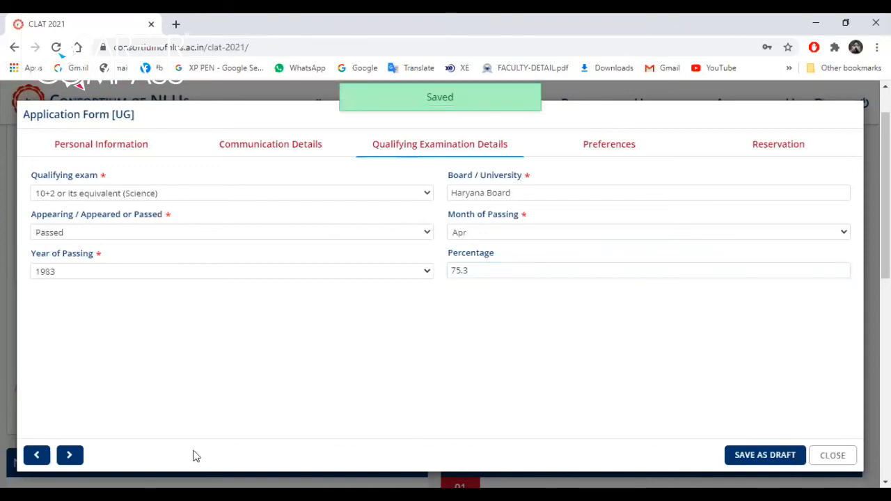
pyautogui.click(69, 456)
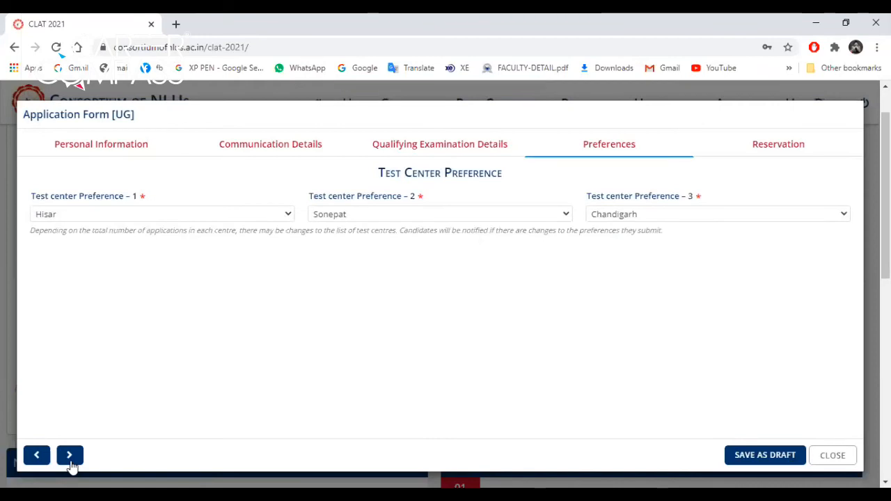
pyautogui.click(70, 456)
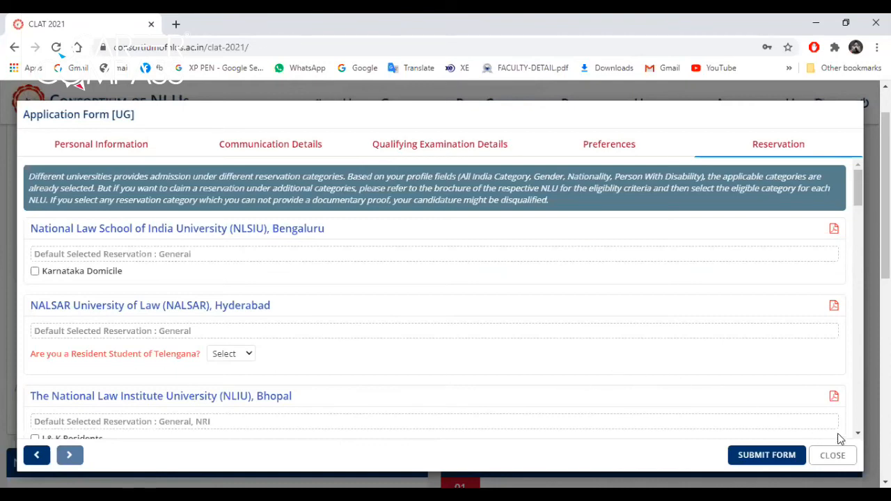
# Scroll down the Reservation tab and attempt to submit the form.
pyautogui.click(857, 435)
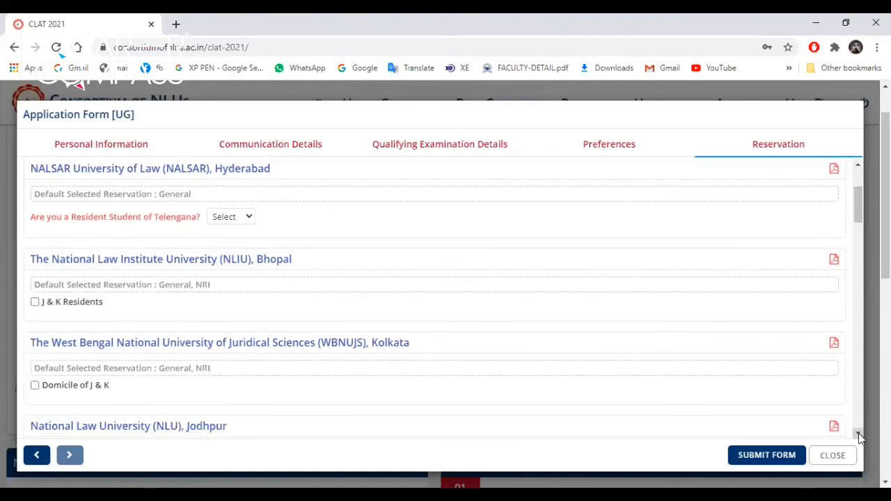
pyautogui.click(858, 434)
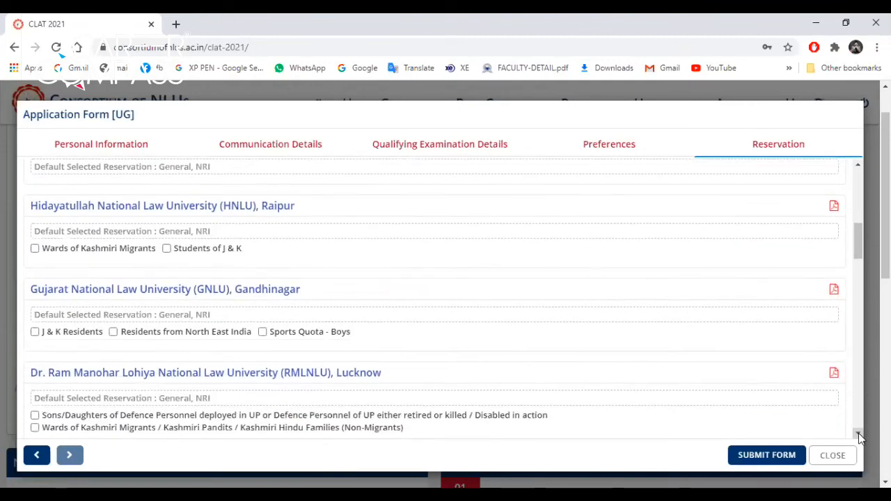
pyautogui.click(858, 435)
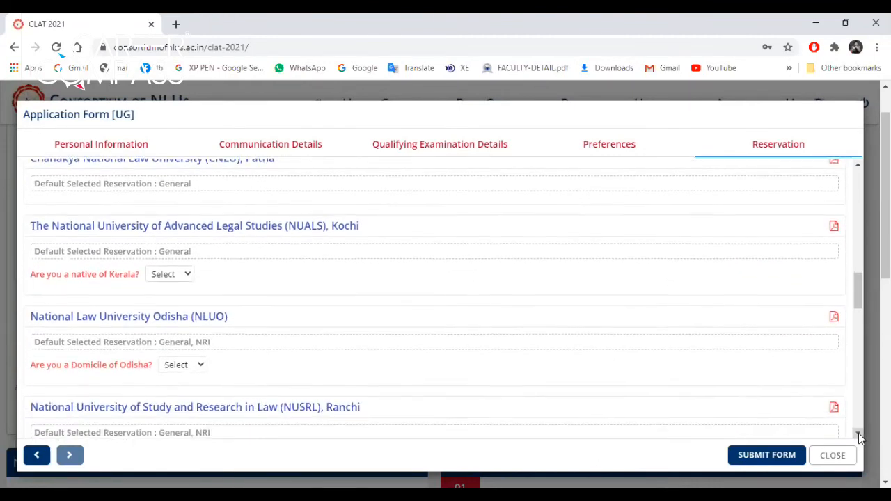
pyautogui.click(858, 435)
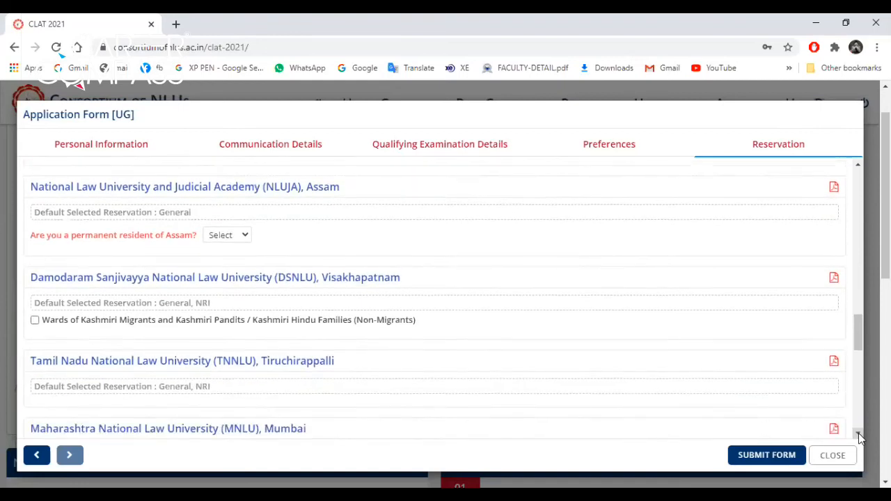
pyautogui.click(858, 435)
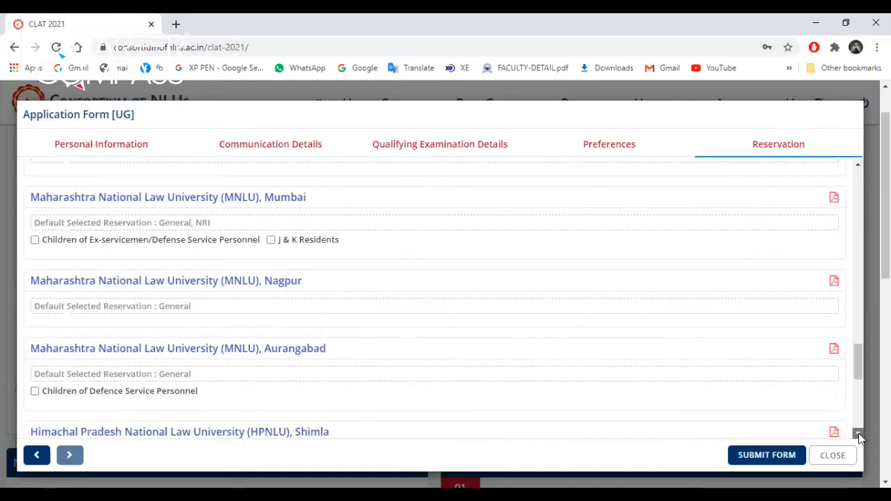
pyautogui.click(858, 435)
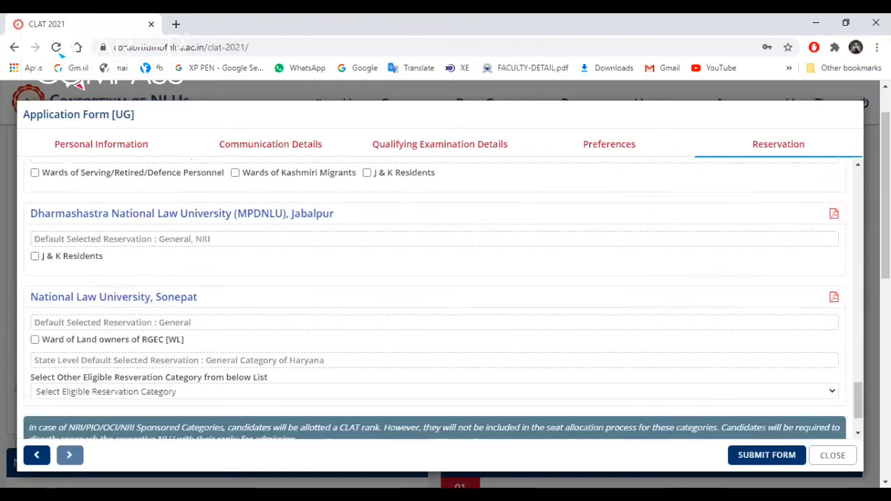
pyautogui.click(773, 460)
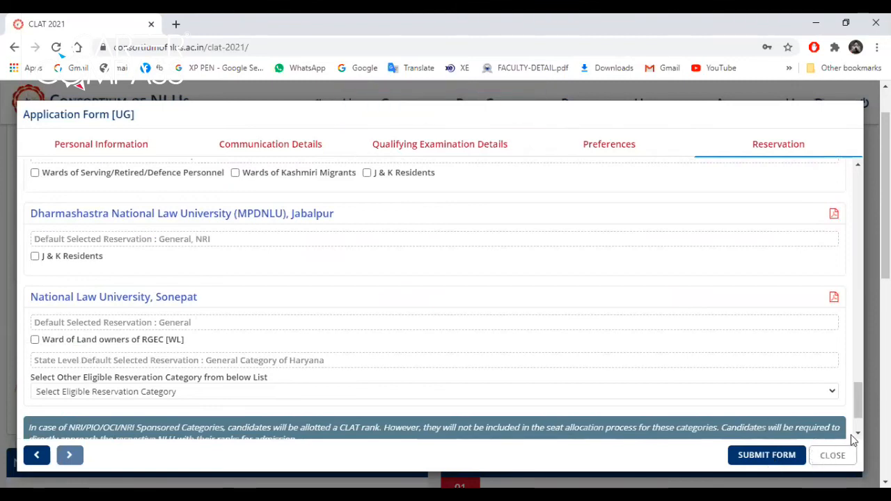
# Tick the declaration checkbox, submit the application form and confirm it.
pyautogui.scroll(-2, 858, 435)
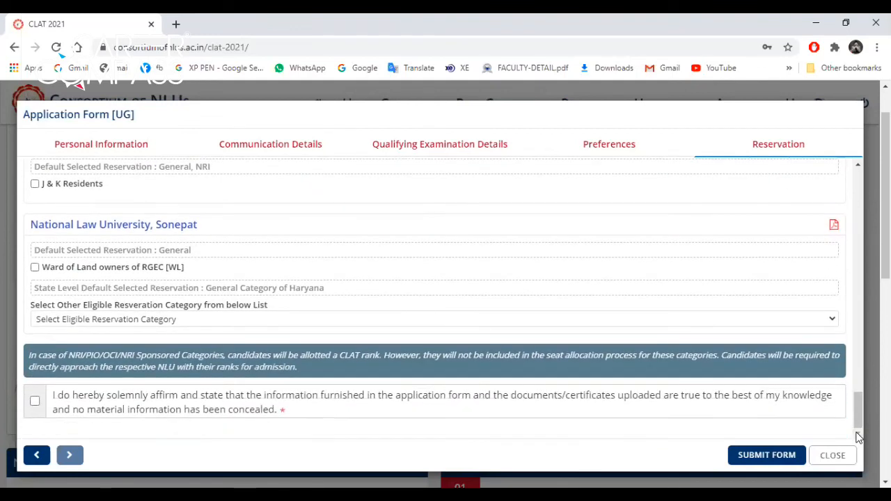
pyautogui.click(34, 401)
pyautogui.click(753, 453)
pyautogui.click(480, 298)
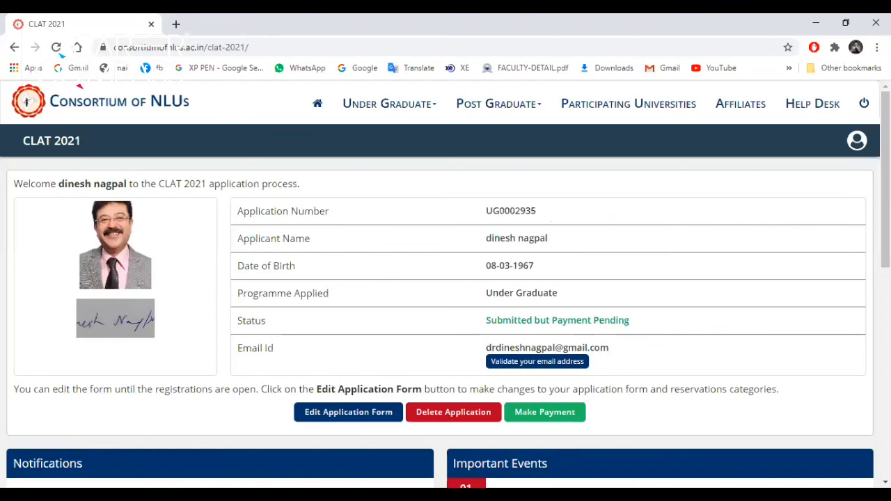
pyautogui.scroll(-2, 446, 306)
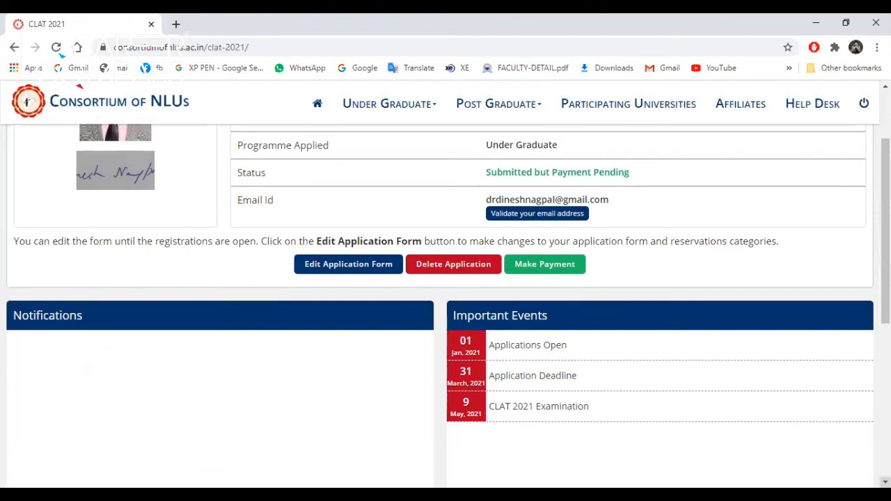
pyautogui.scroll(-3, 445, 306)
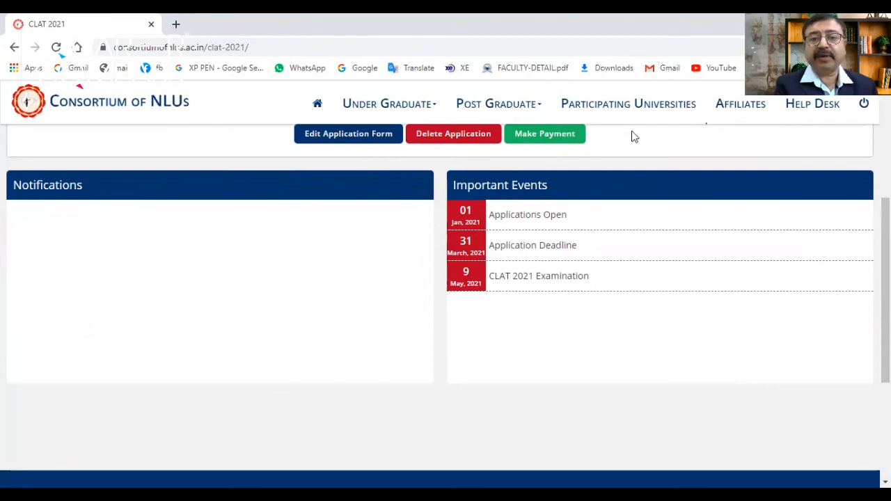
pyautogui.click(573, 134)
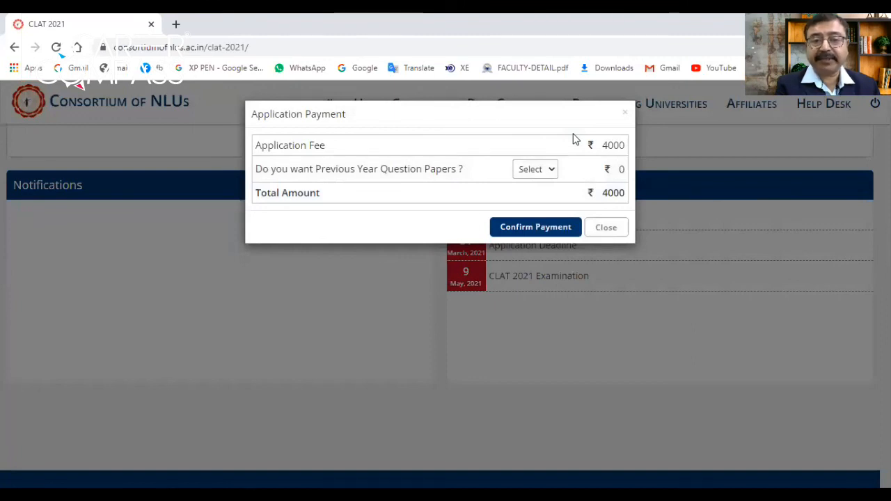
pyautogui.click(615, 235)
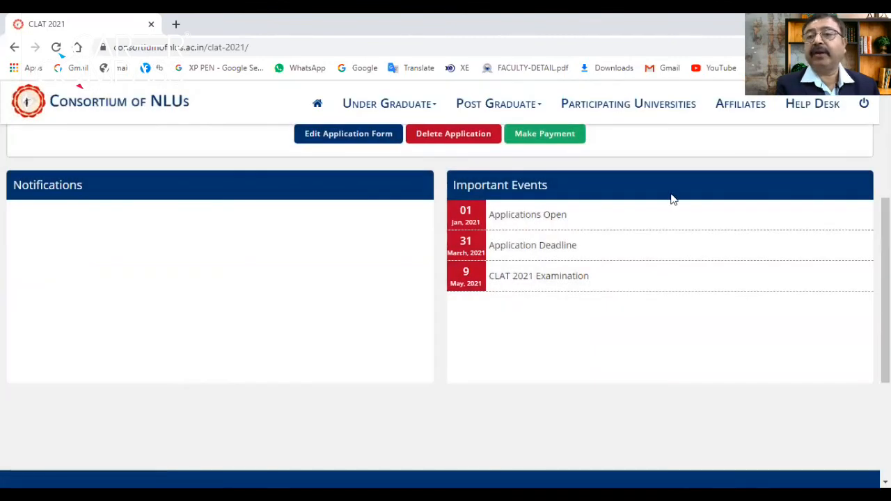